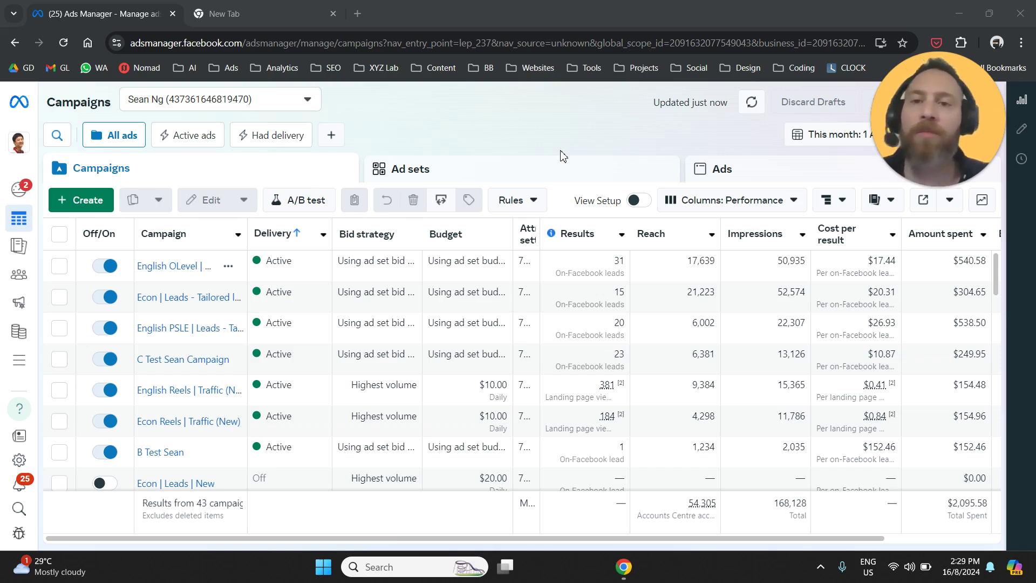
Step: Open Customise columns from the Columns preset dropdown to see the 17 selected columns
{"action": "left_click", "coordinate": [772, 212]}
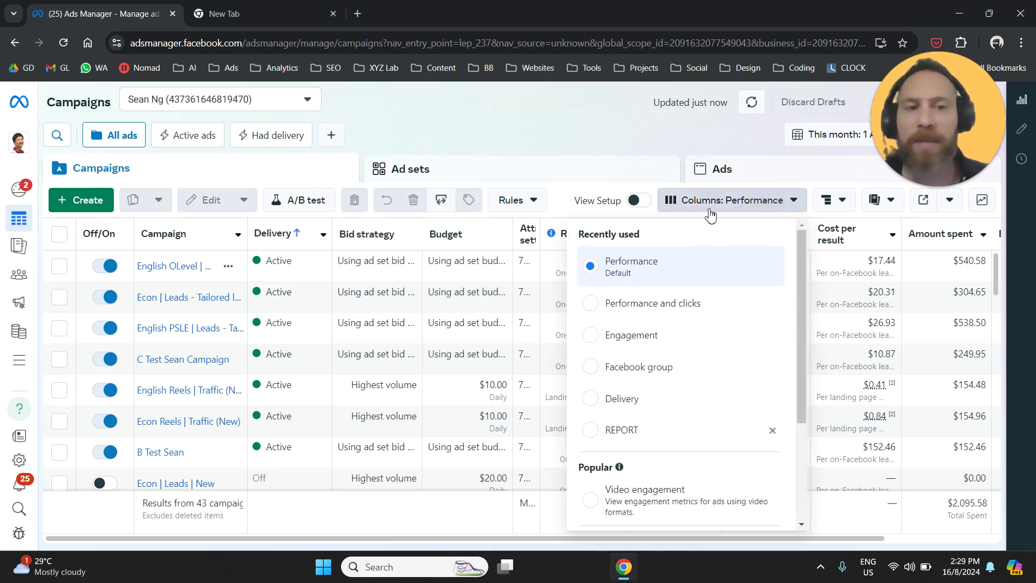
{"action": "left_click", "coordinate": [748, 202]}
{"action": "left_click", "coordinate": [754, 200]}
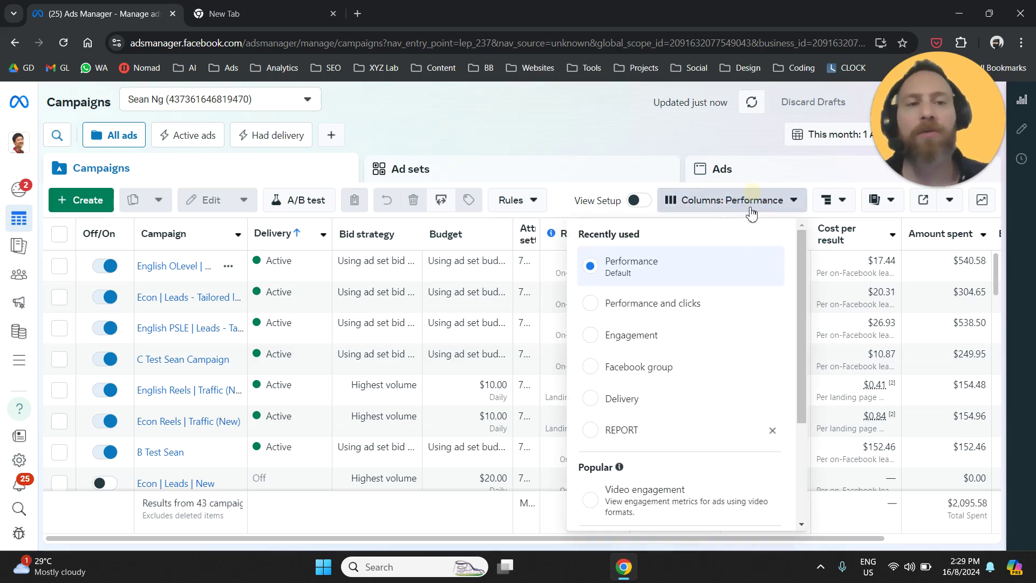
{"action": "scroll", "coordinate": [711, 296], "scroll_direction": "down", "scroll_amount": 3}
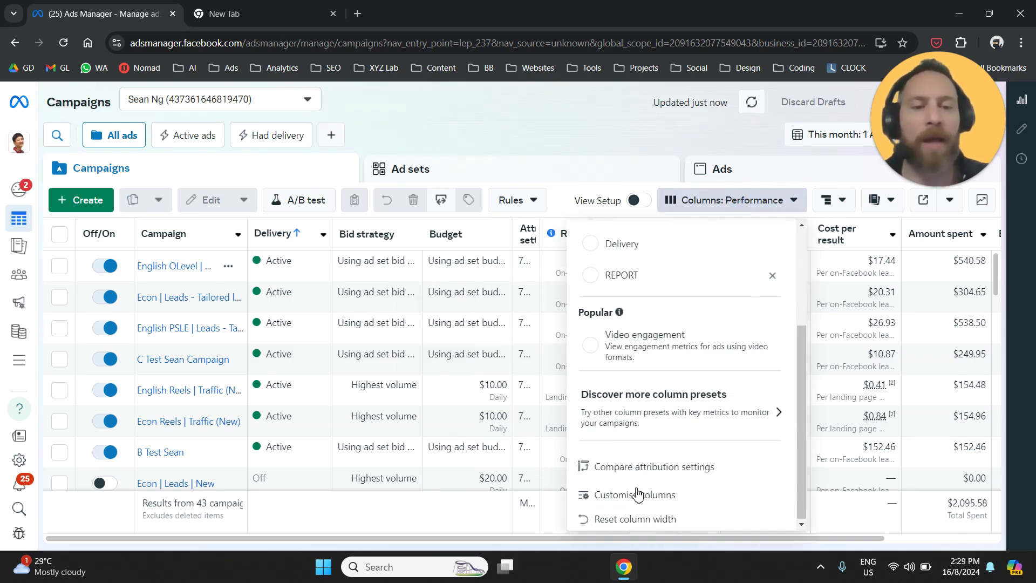
{"action": "left_click", "coordinate": [712, 497]}
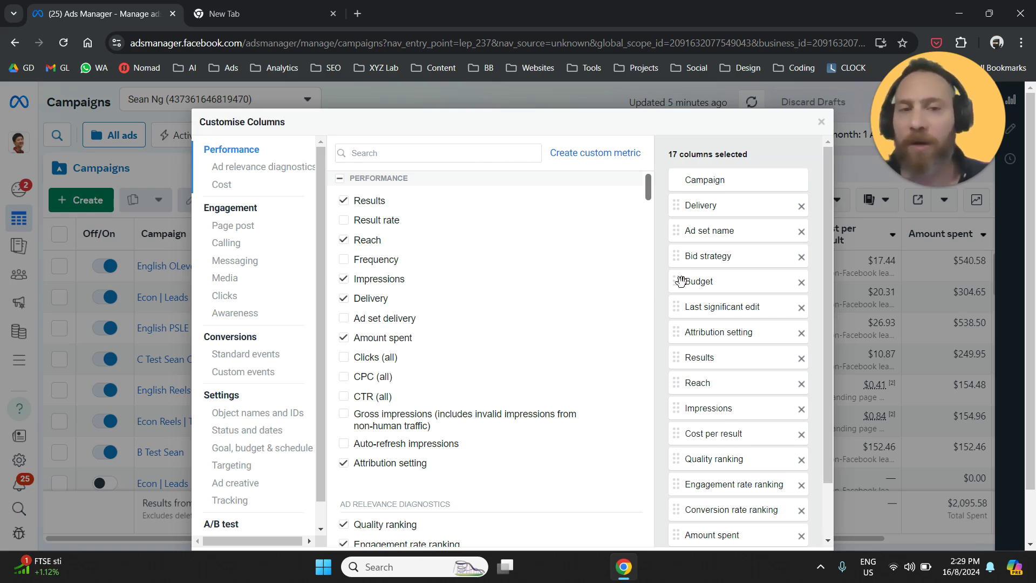
Step: Remove Delivery, Ad set name, Bid strategy, Budget, Last significant edit, Attribution setting and other columns
{"action": "double_click", "coordinate": [780, 172]}
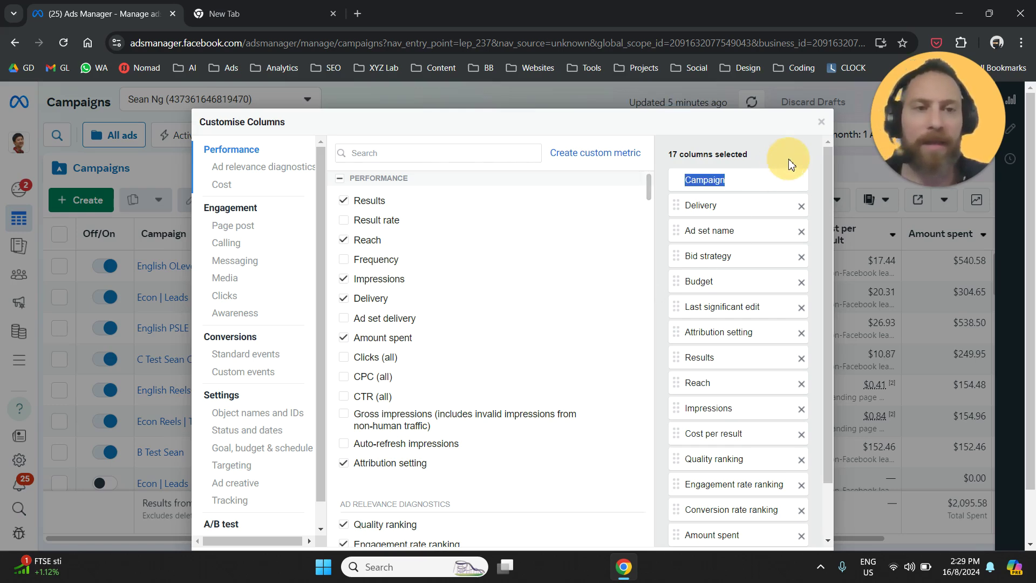
{"action": "left_click", "coordinate": [801, 204]}
{"action": "left_click", "coordinate": [801, 205]}
{"action": "left_click", "coordinate": [801, 205]}
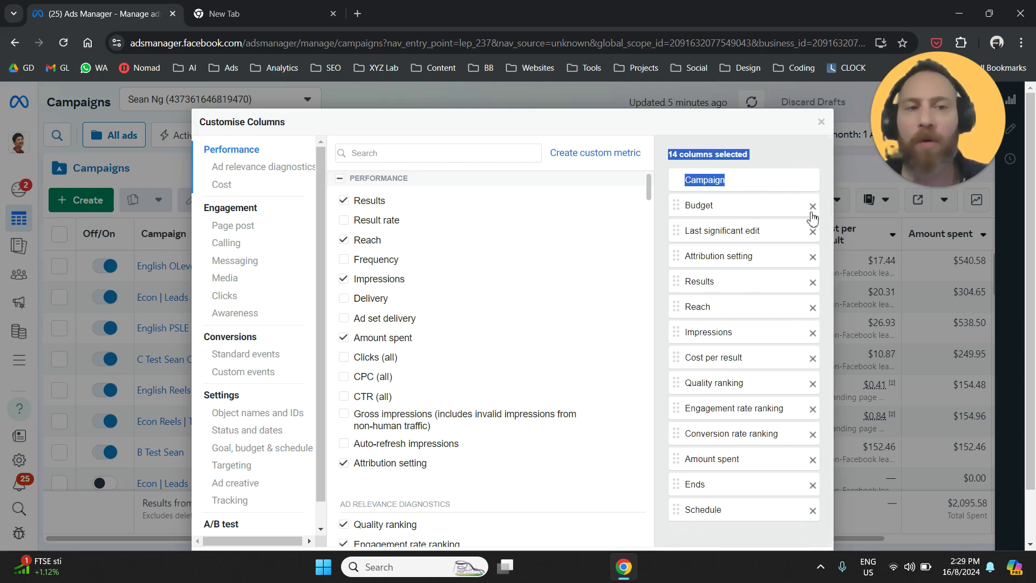
{"action": "left_click", "coordinate": [813, 206]}
{"action": "left_click", "coordinate": [813, 206]}
{"action": "left_click", "coordinate": [813, 206]}
{"action": "left_click", "coordinate": [813, 206]}
{"action": "left_click", "coordinate": [813, 206]}
{"action": "left_click", "coordinate": [813, 206]}
{"action": "left_click", "coordinate": [813, 206]}
{"action": "left_click", "coordinate": [813, 206]}
{"action": "left_click", "coordinate": [813, 207]}
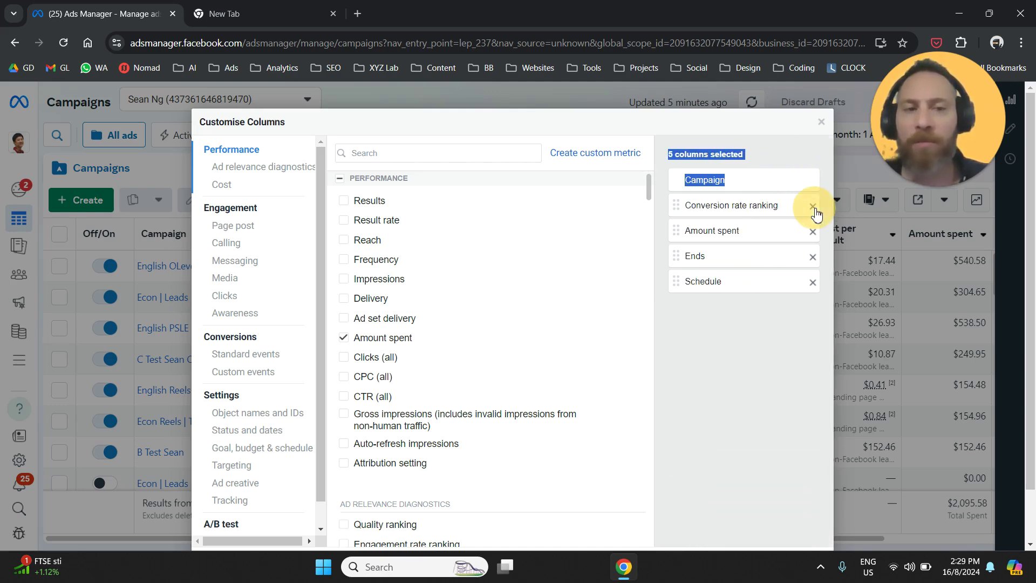
{"action": "left_click", "coordinate": [813, 206]}
{"action": "left_click", "coordinate": [813, 206]}
{"action": "left_click", "coordinate": [813, 206]}
{"action": "left_click", "coordinate": [813, 206]}
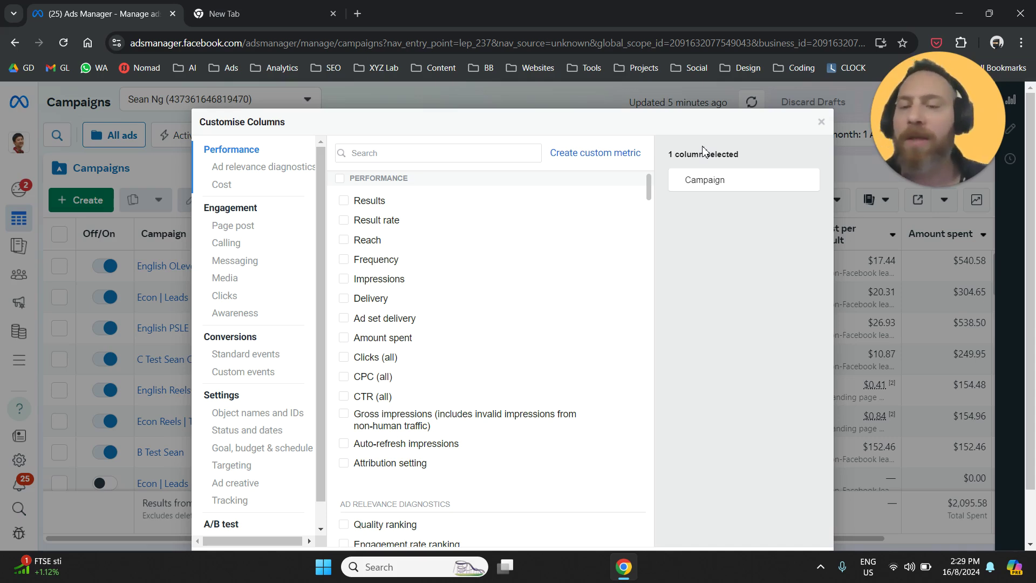
Step: Search 'result' and add the Results, Cost per result and Result rate columns
{"action": "left_click", "coordinate": [467, 151]}
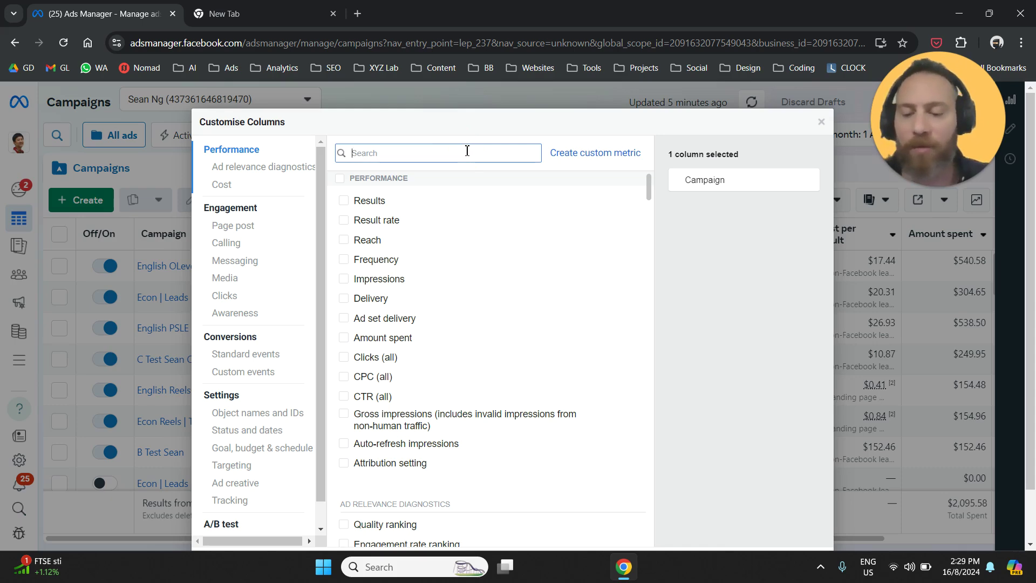
{"action": "type", "text": "rsu"}
{"action": "key", "text": "BackSpace"}
{"action": "key", "text": "BackSpace"}
{"action": "type", "text": "esult"}
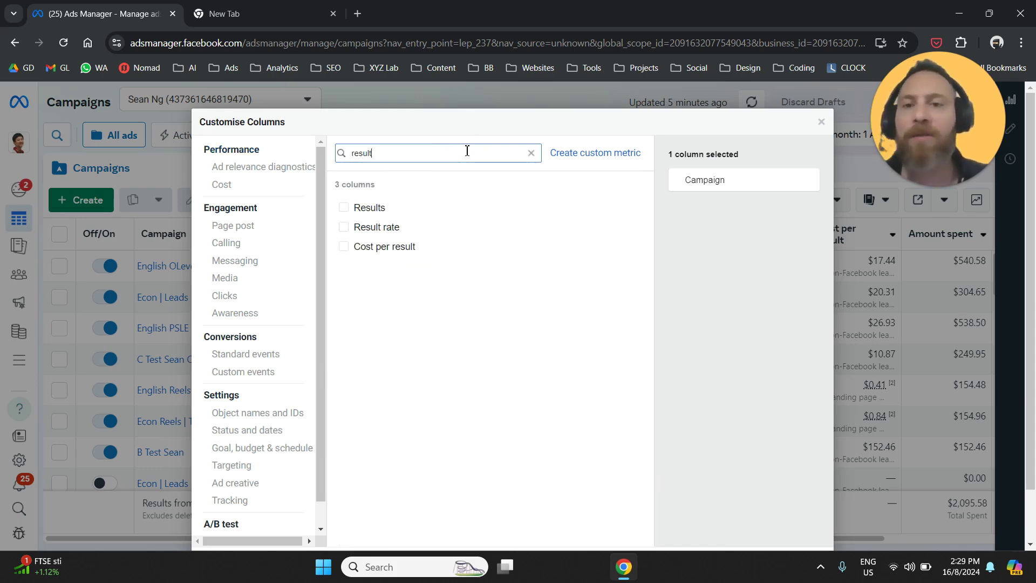
{"action": "left_click", "coordinate": [345, 214]}
{"action": "left_click", "coordinate": [344, 247]}
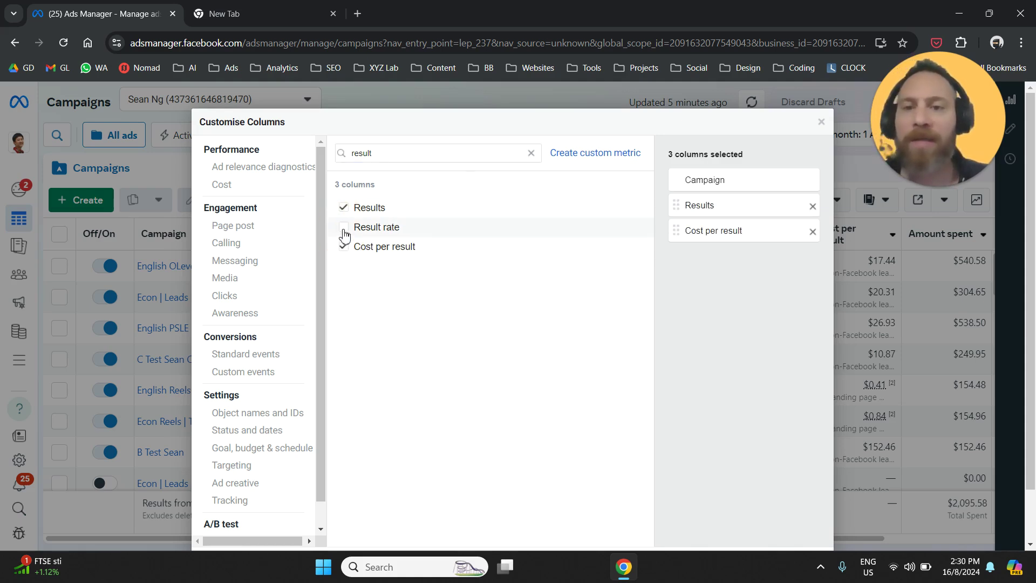
{"action": "left_click", "coordinate": [345, 229]}
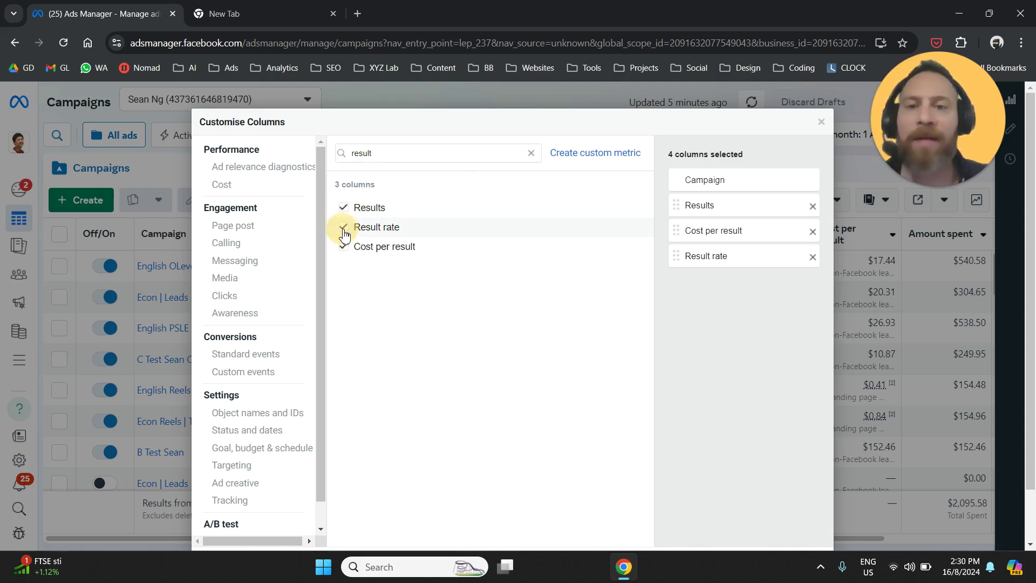
{"action": "left_click", "coordinate": [384, 157]}
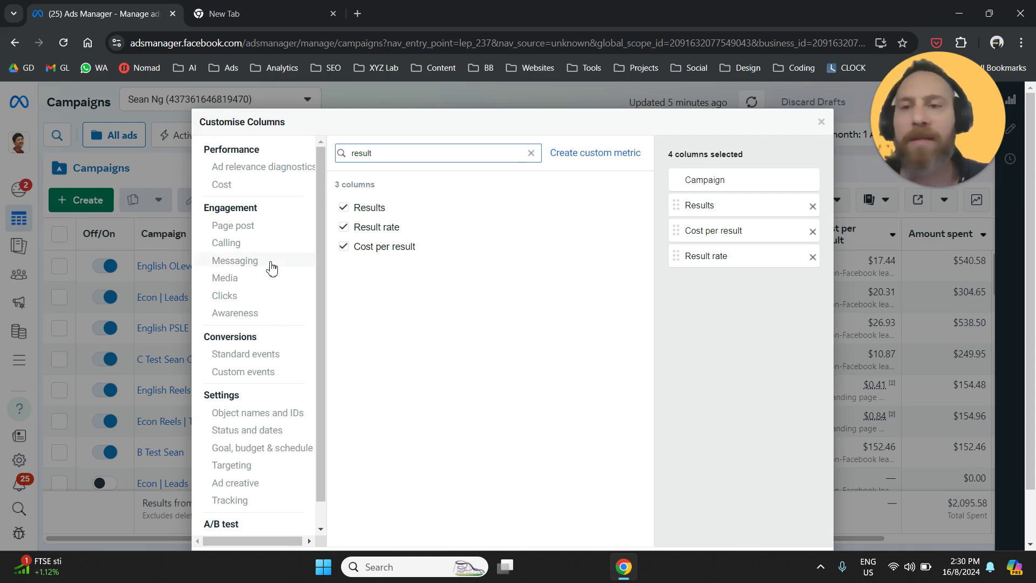
Step: Search 'reach', 'freq' and 'post' to add Reach, Frequency, Post saves and Post shares
{"action": "double_click", "coordinate": [426, 158]}
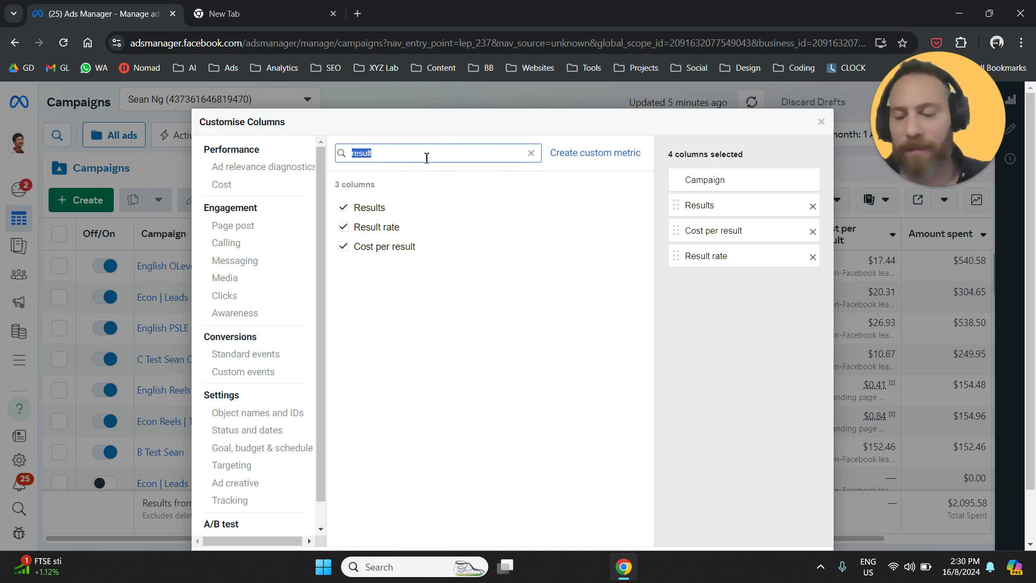
{"action": "type", "text": "reach"}
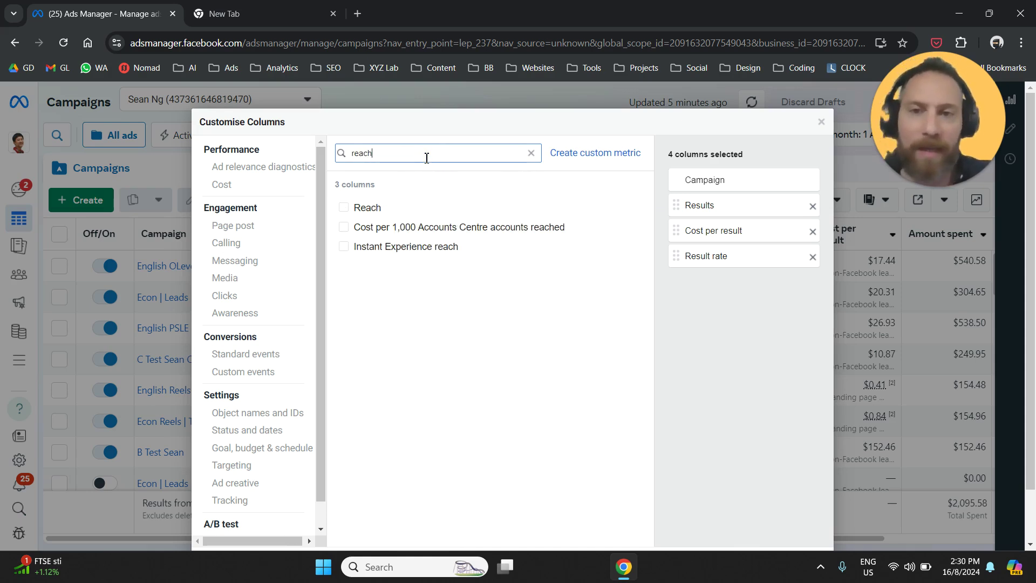
{"action": "left_click", "coordinate": [371, 204]}
{"action": "double_click", "coordinate": [383, 151]}
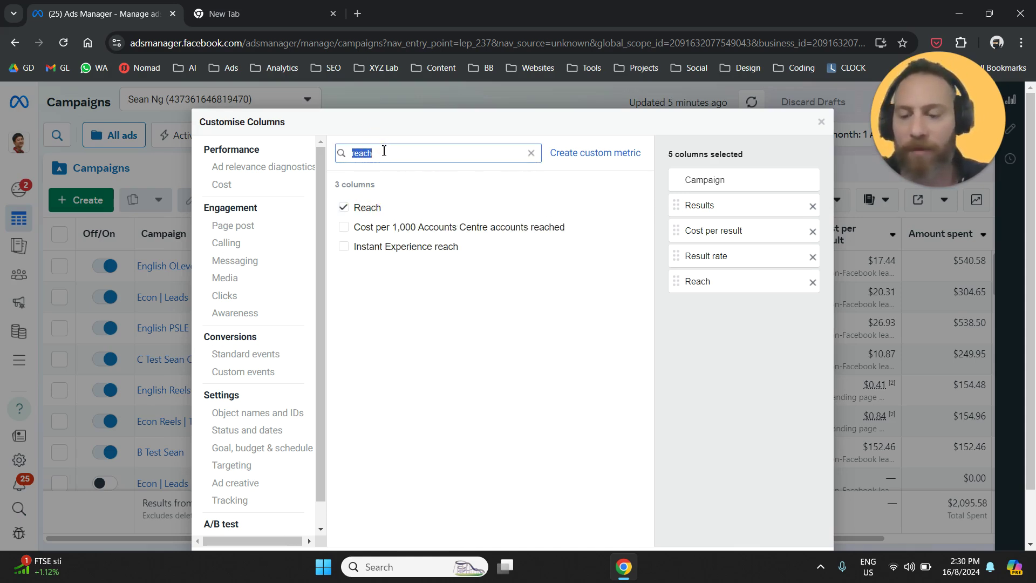
{"action": "type", "text": "freq"}
{"action": "left_click", "coordinate": [389, 209]}
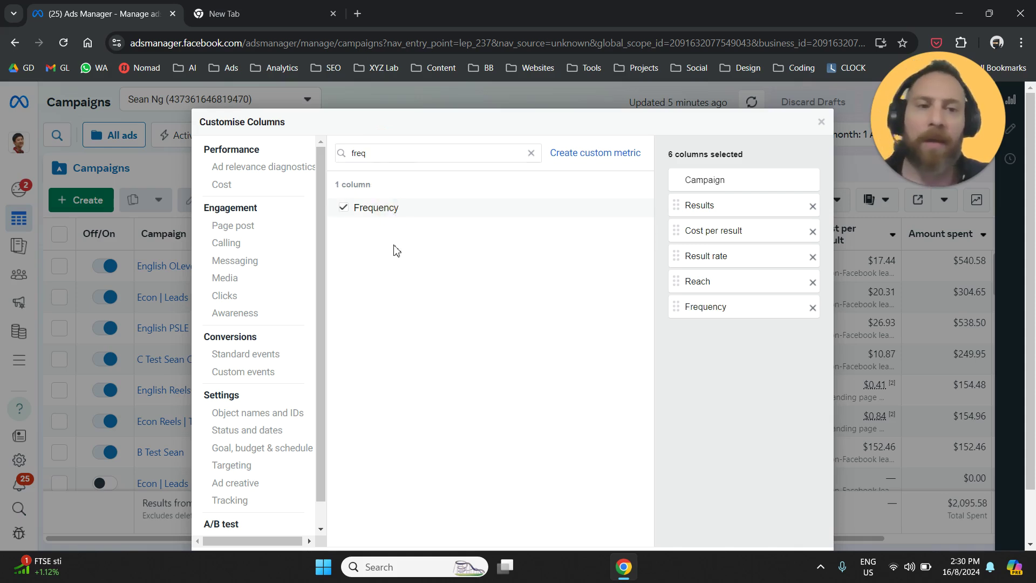
{"action": "double_click", "coordinate": [398, 151]}
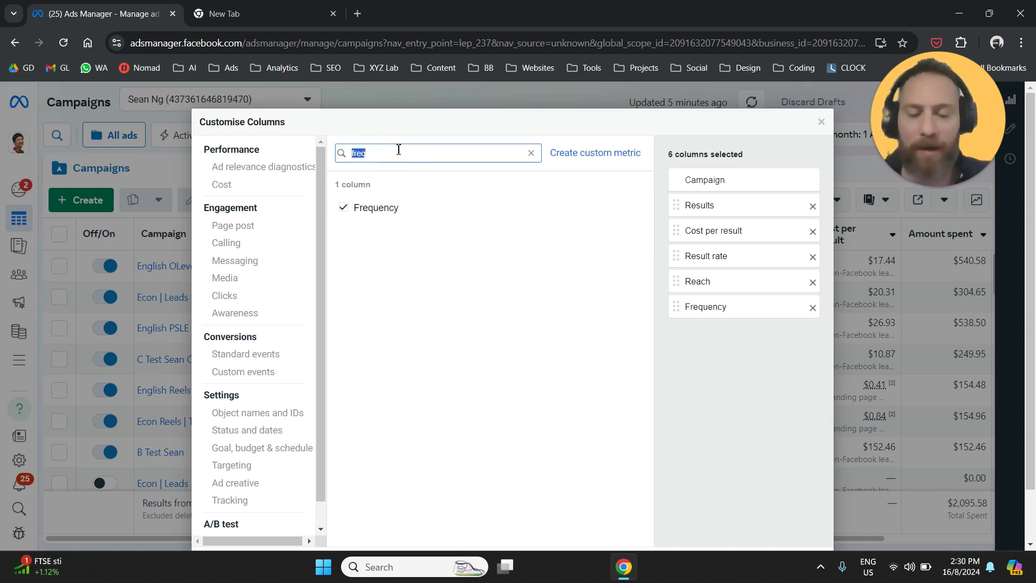
{"action": "type", "text": "post"}
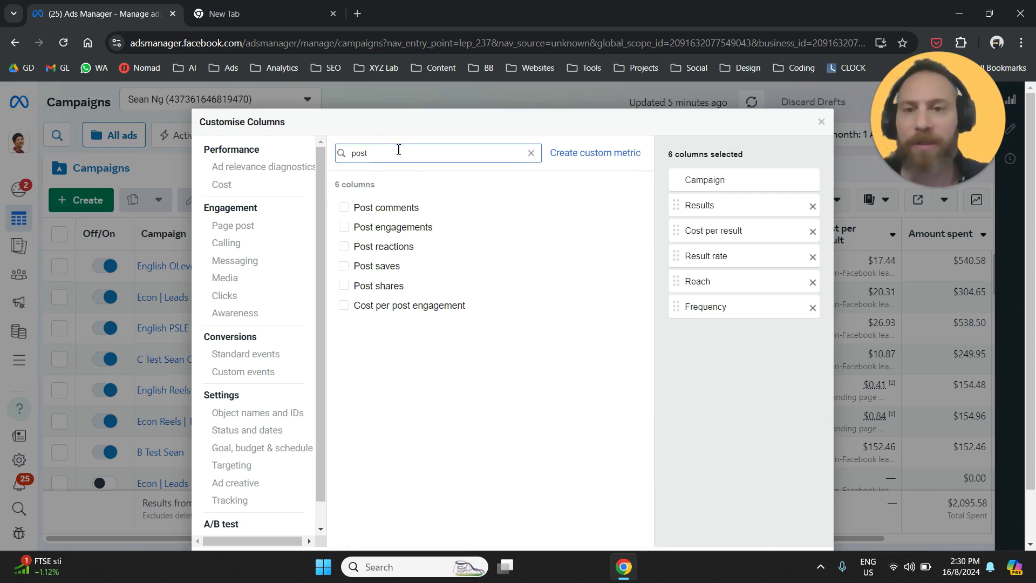
{"action": "left_click", "coordinate": [381, 265]}
{"action": "left_click", "coordinate": [384, 286]}
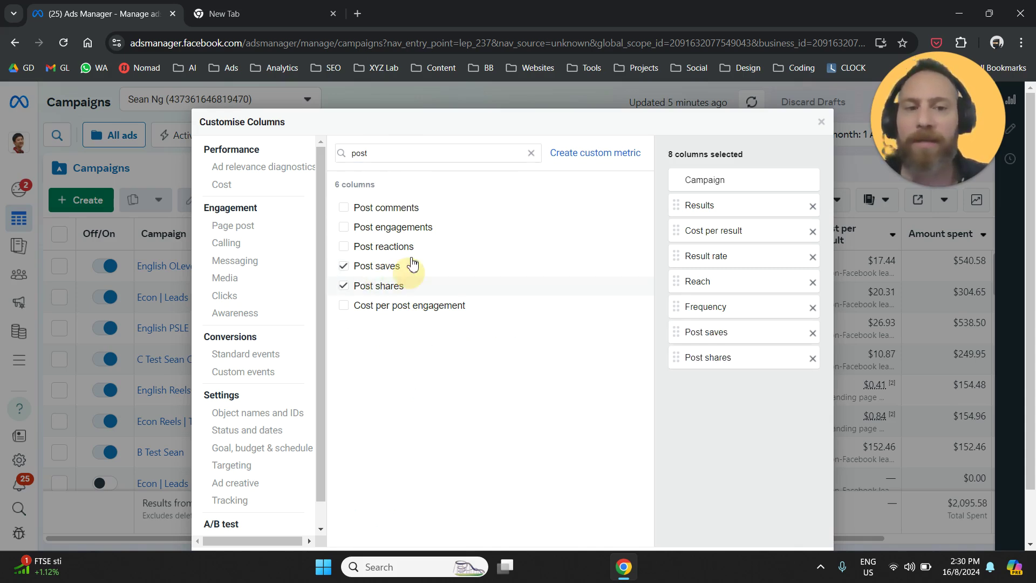
Step: Add CTR (all) via a 'ctr' search and drag it above Post saves, right after Frequency
{"action": "double_click", "coordinate": [385, 155]}
{"action": "type", "text": "cta"}
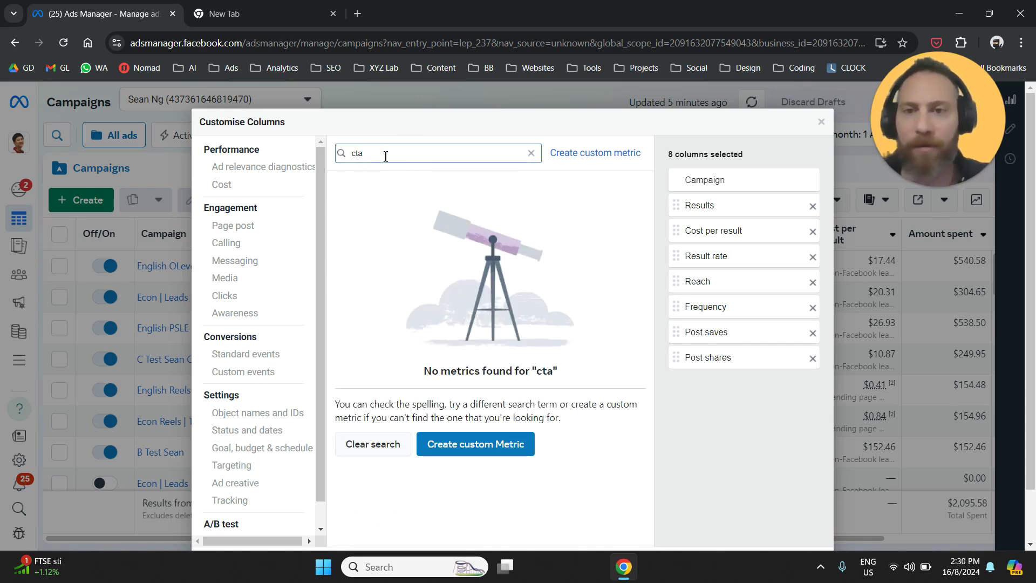
{"action": "key", "text": "BackSpace"}
{"action": "type", "text": "r"}
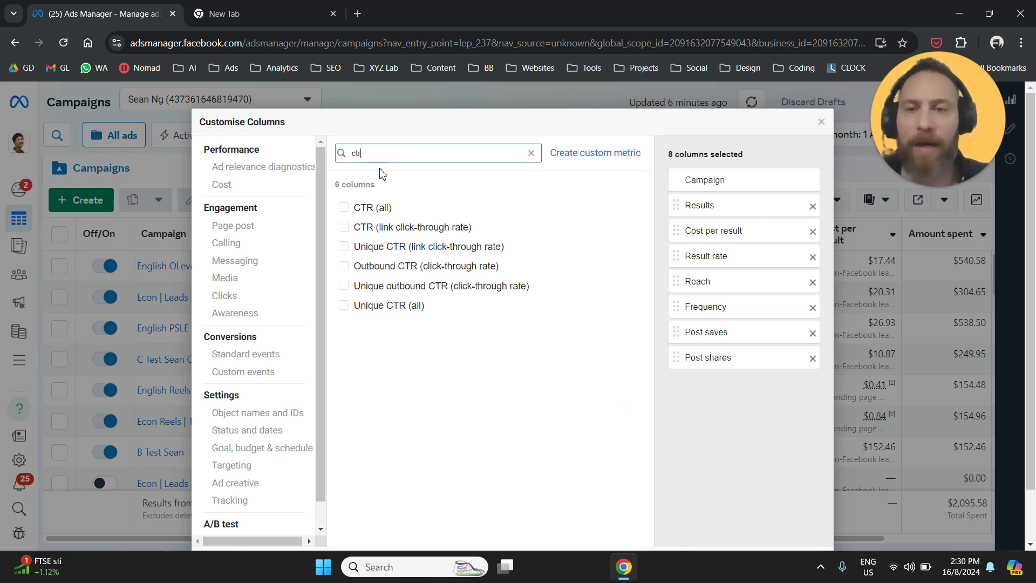
{"action": "left_click", "coordinate": [345, 209]}
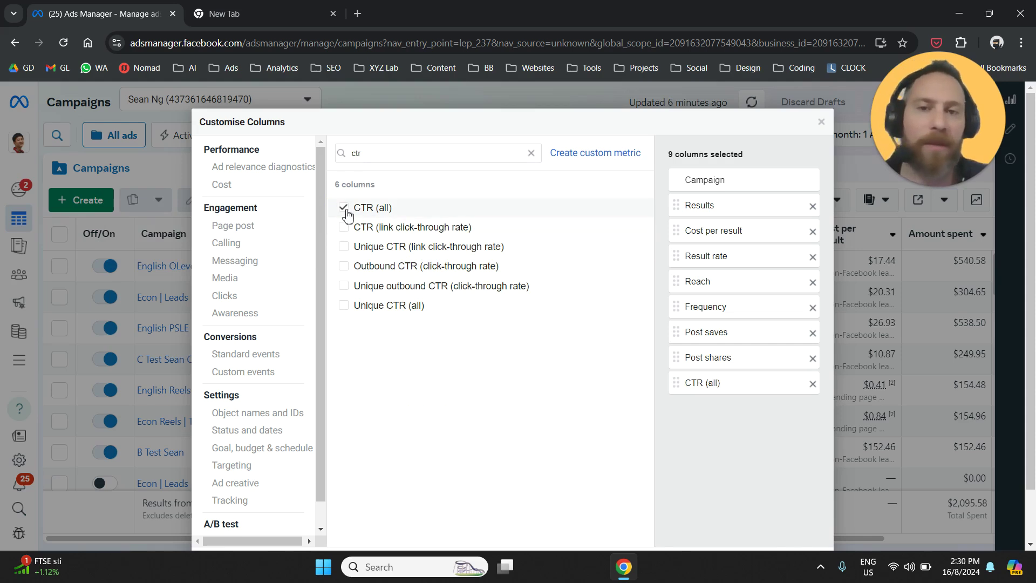
{"action": "mouse_move", "coordinate": [347, 215]}
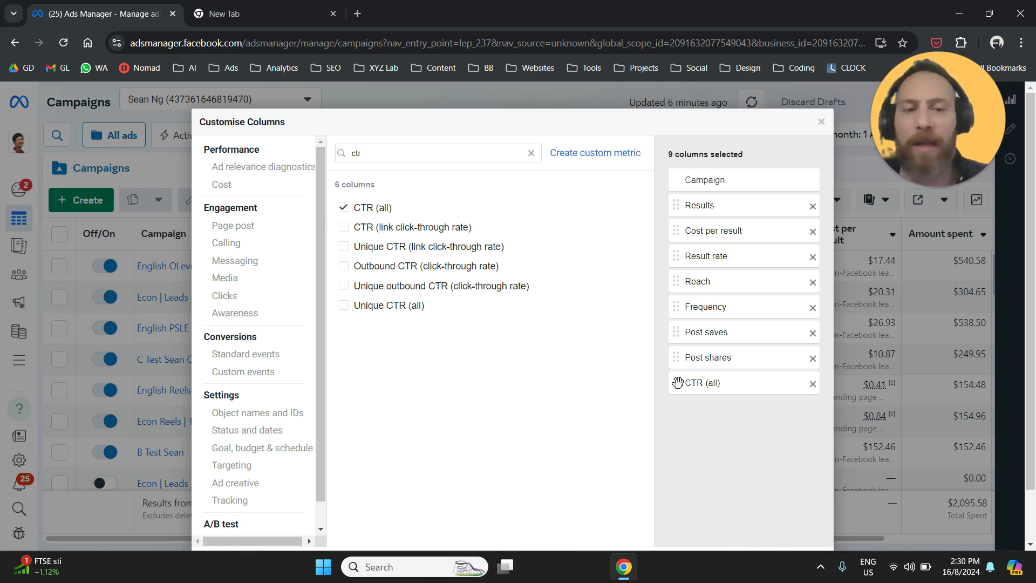
{"action": "left_click_drag", "start_coordinate": [678, 382], "coordinate": [681, 330]}
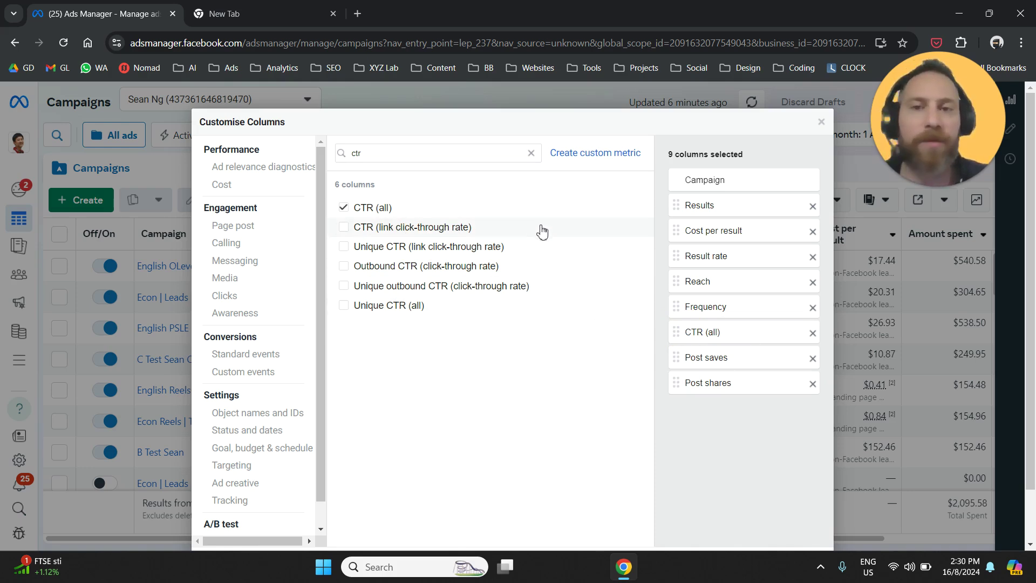
Step: Search 'link' and add the Link clicks column at the end of the selection
{"action": "double_click", "coordinate": [372, 154]}
{"action": "type", "text": "link"}
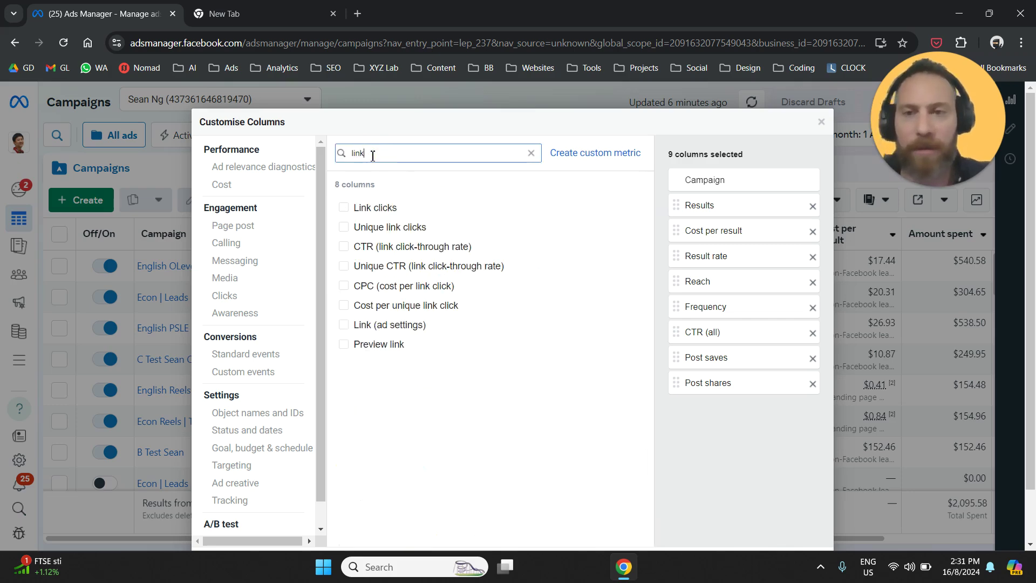
{"action": "left_click", "coordinate": [343, 207]}
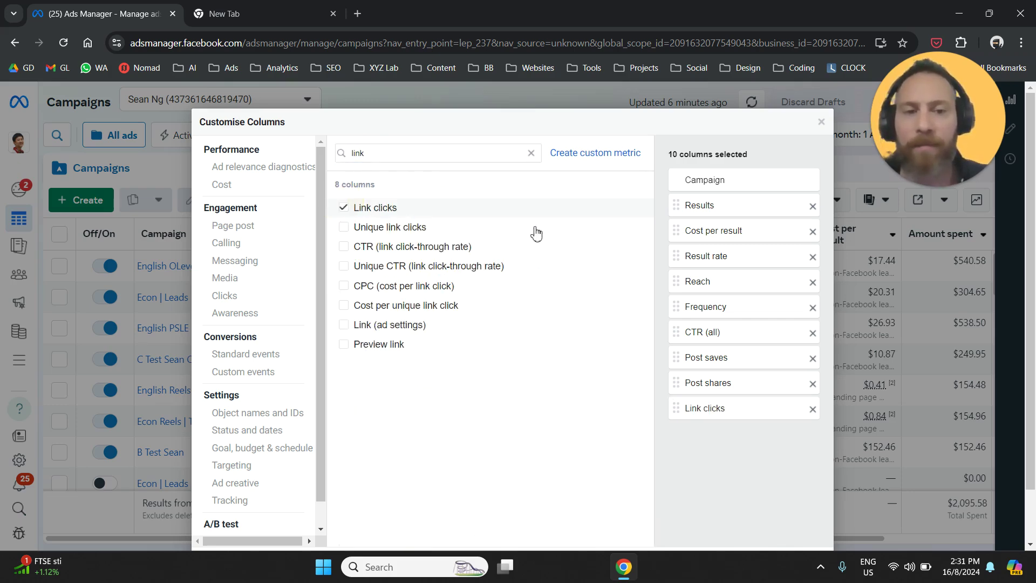
{"action": "double_click", "coordinate": [365, 155]}
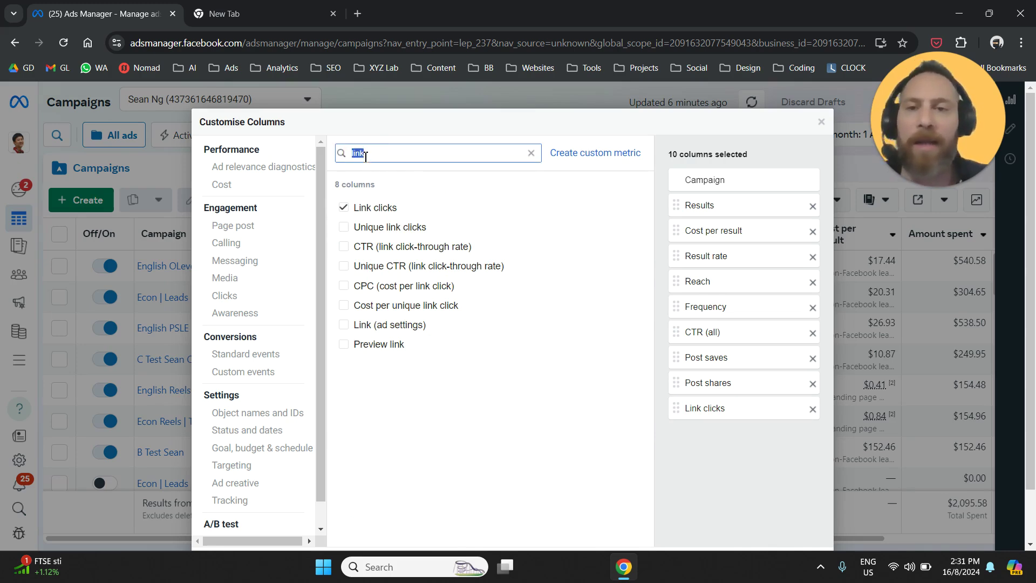
Step: Search 'amount' and add Amount spent as the 11th selected column
{"action": "type", "text": "amount"}
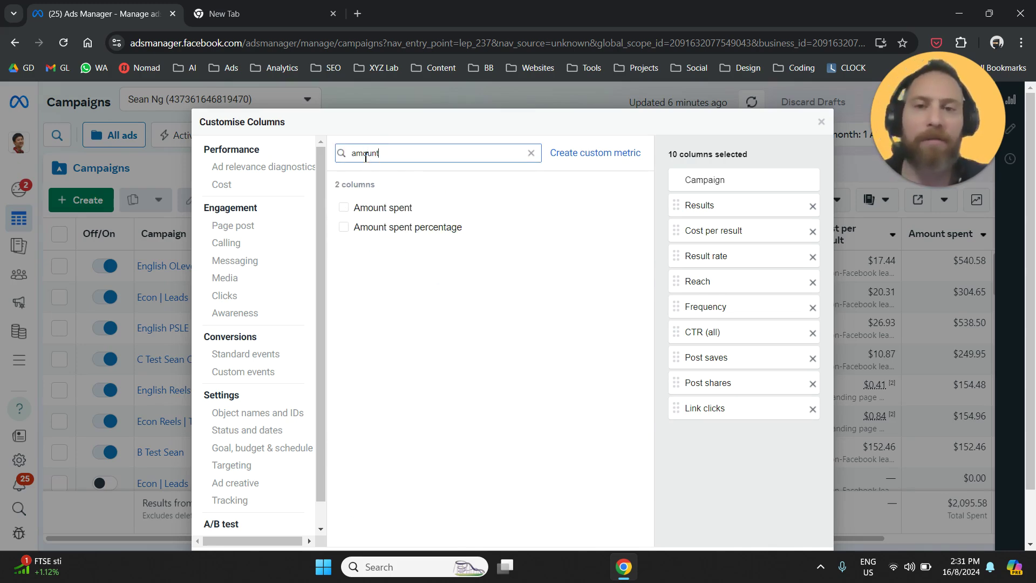
{"action": "left_click", "coordinate": [352, 210]}
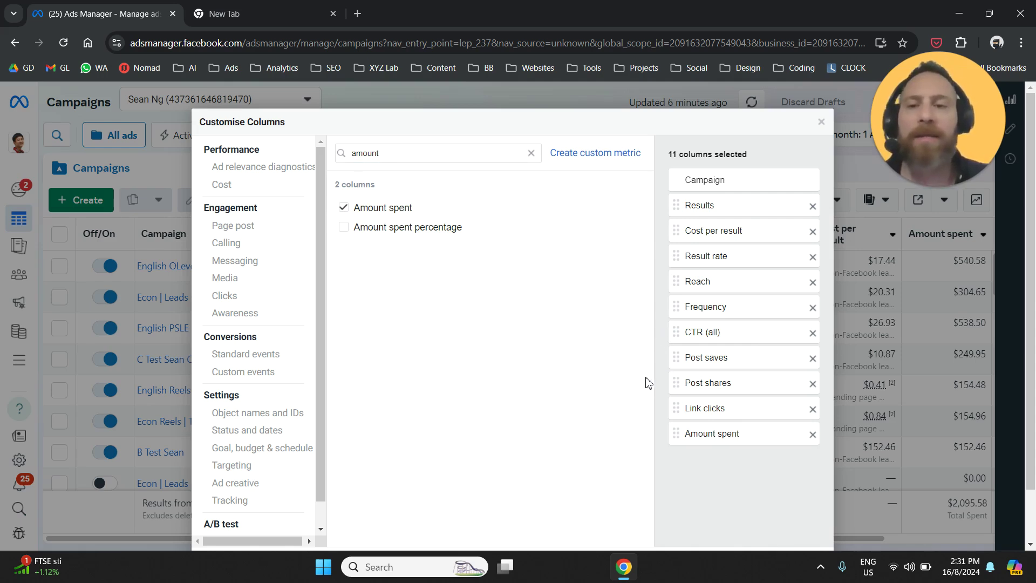
Step: Save the 11 columns as the column preset 'REPORT123' and apply it to the campaigns table
{"action": "scroll", "coordinate": [648, 382], "scroll_direction": "down", "scroll_amount": 1}
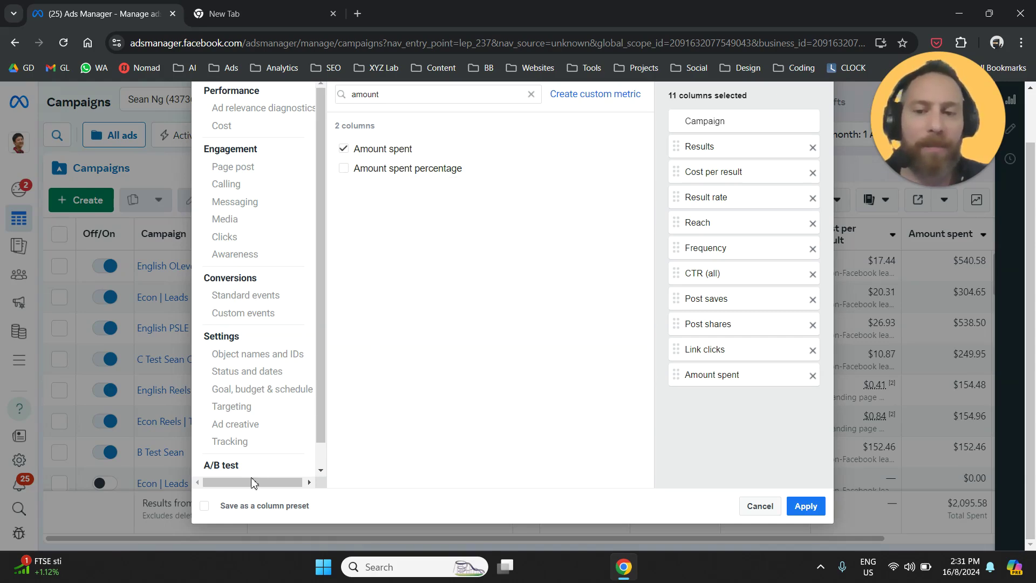
{"action": "left_click", "coordinate": [204, 506]}
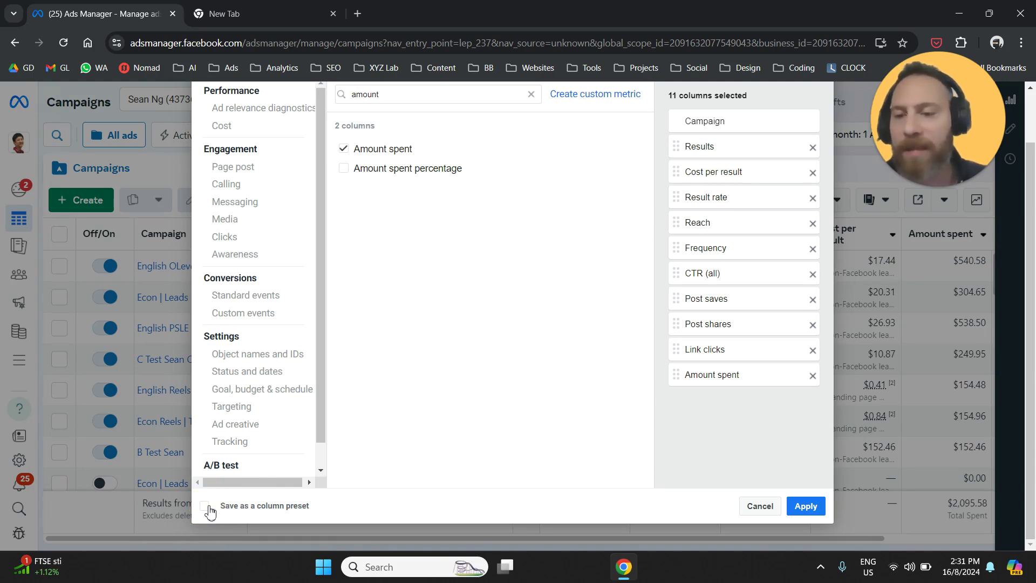
{"action": "left_click", "coordinate": [205, 506]}
{"action": "left_click", "coordinate": [337, 507]}
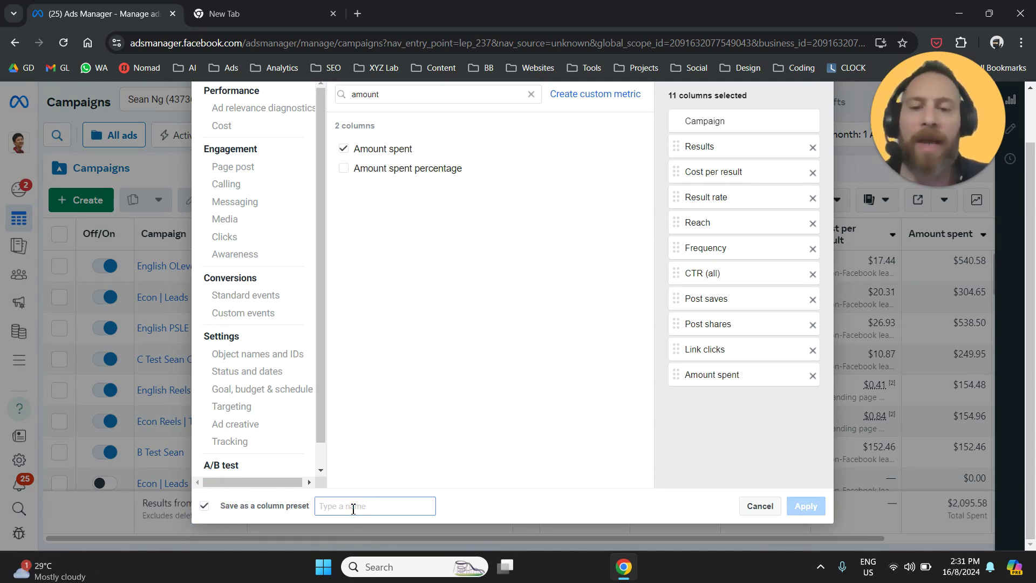
{"action": "type", "text": "REPORT"}
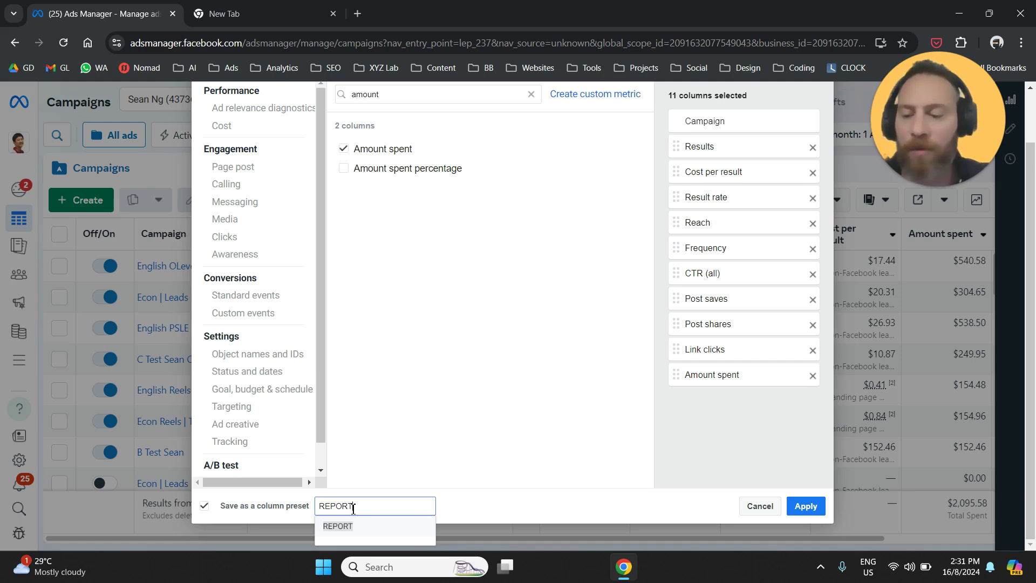
{"action": "type", "text": "123"}
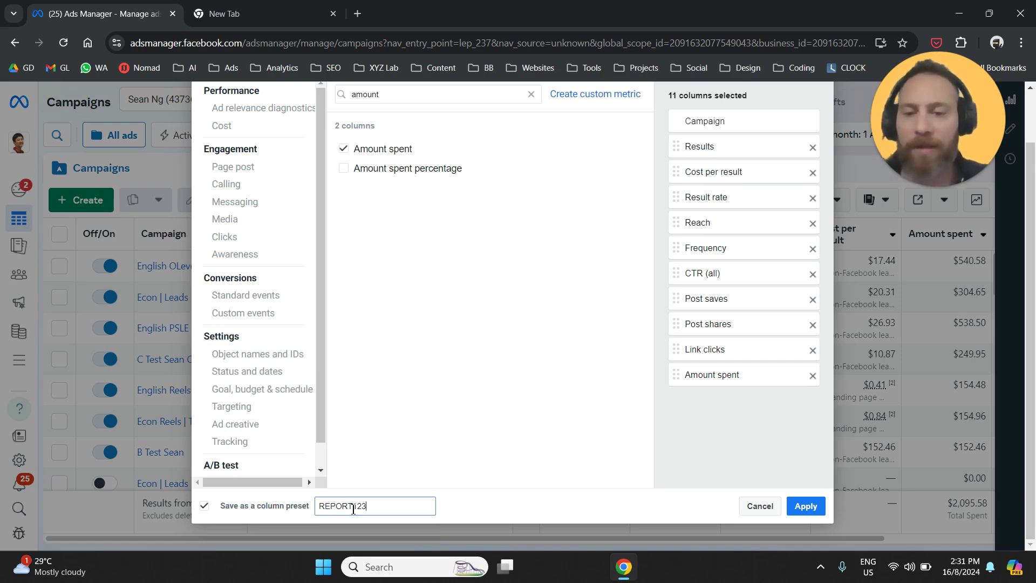
{"action": "left_click", "coordinate": [807, 506]}
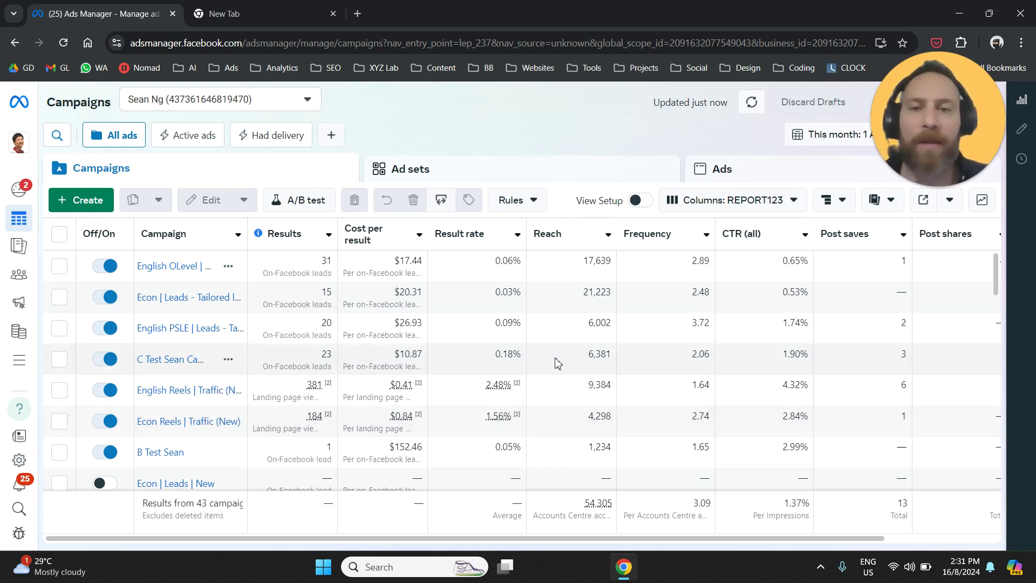
{"action": "left_click_drag", "start_coordinate": [290, 234], "coordinate": [525, 111]}
{"action": "left_click", "coordinate": [526, 111]}
{"action": "left_click_drag", "start_coordinate": [689, 537], "coordinate": [577, 529]}
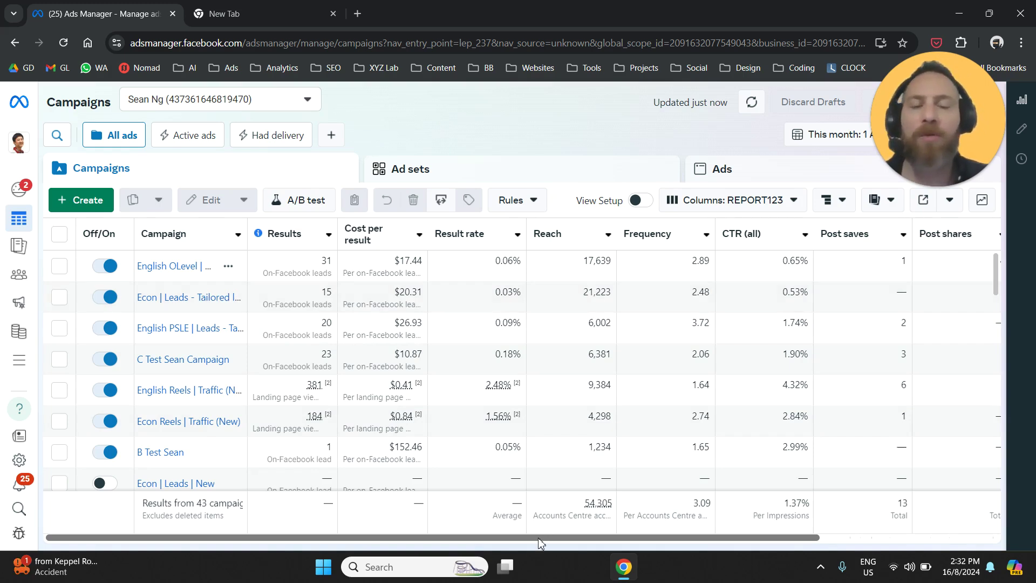
{"action": "left_click_drag", "start_coordinate": [540, 540], "coordinate": [617, 538]}
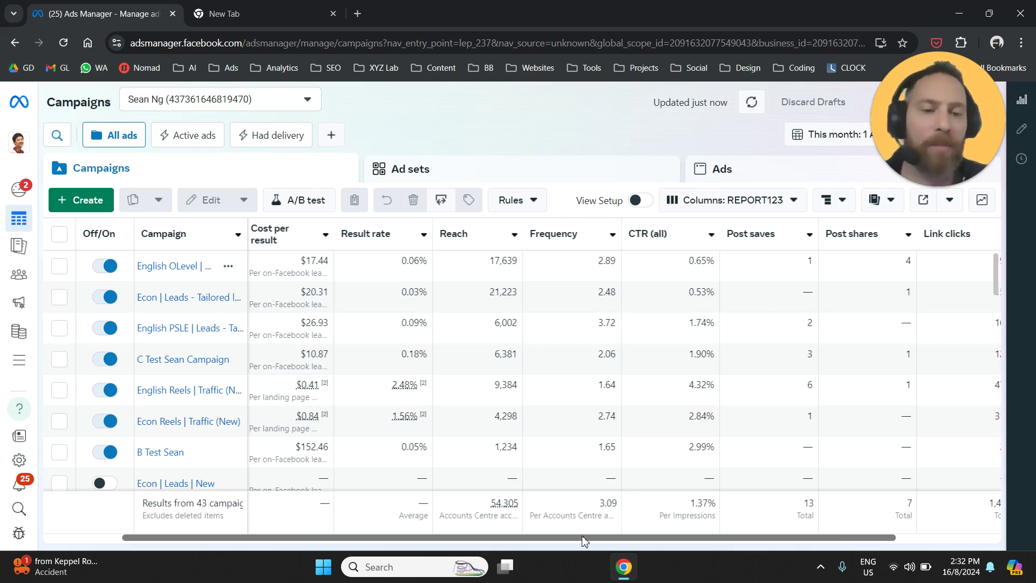
{"action": "left_click_drag", "start_coordinate": [582, 536], "coordinate": [759, 538]}
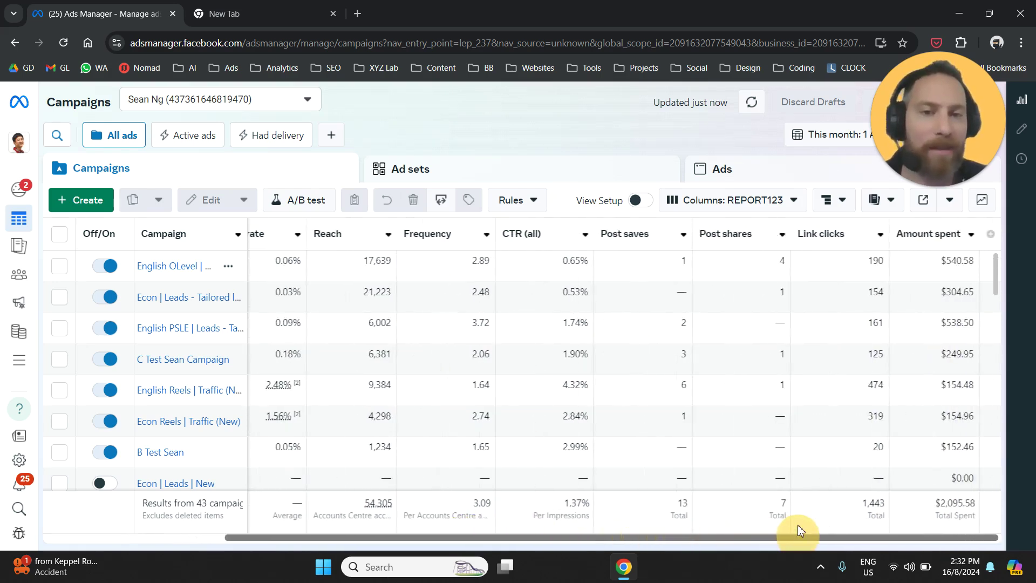
{"action": "left_click_drag", "start_coordinate": [533, 233], "coordinate": [594, 134]}
{"action": "left_click", "coordinate": [590, 131]}
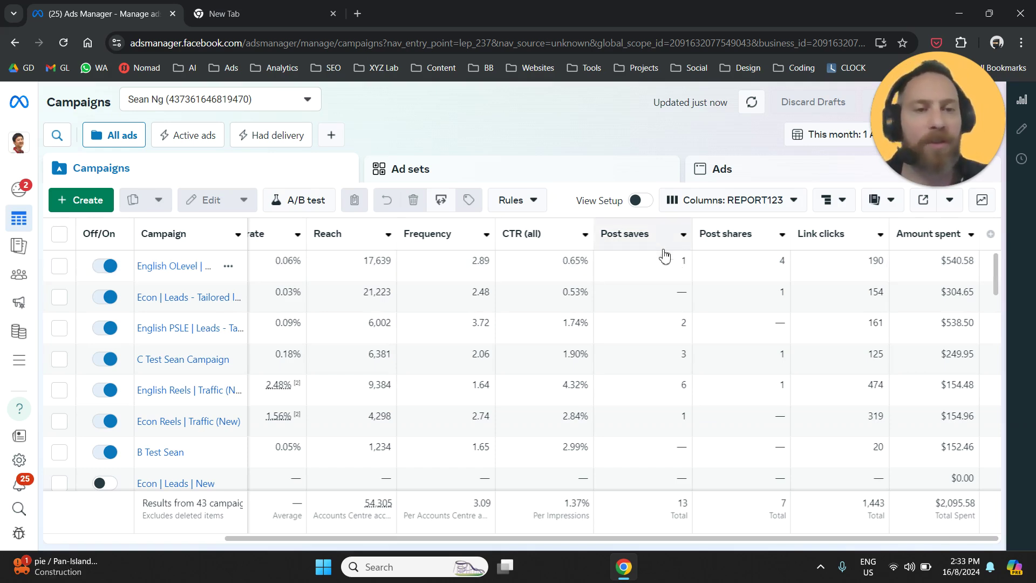
{"action": "left_click_drag", "start_coordinate": [635, 538], "coordinate": [767, 534]}
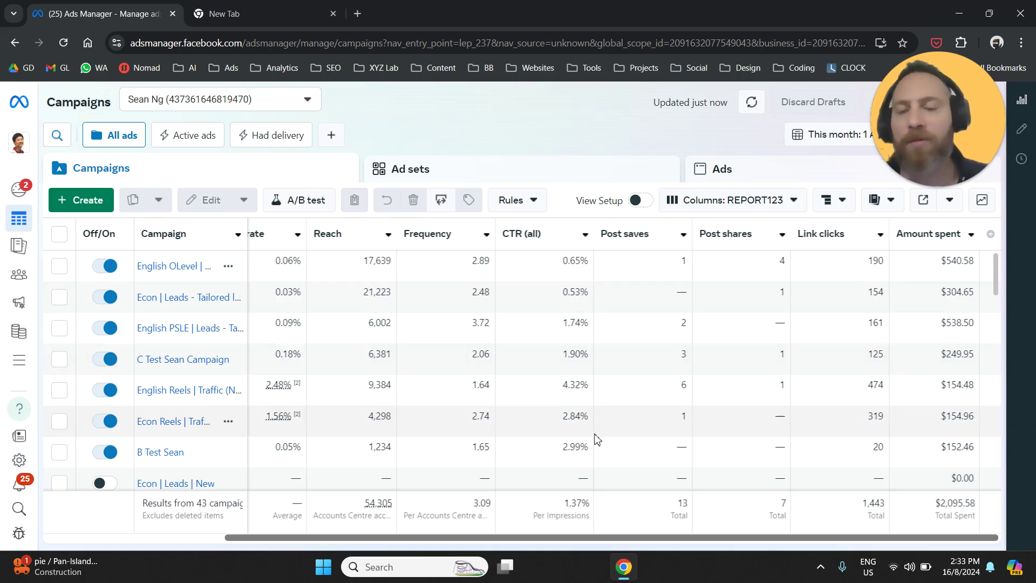
{"action": "left_click_drag", "start_coordinate": [556, 542], "coordinate": [278, 534]}
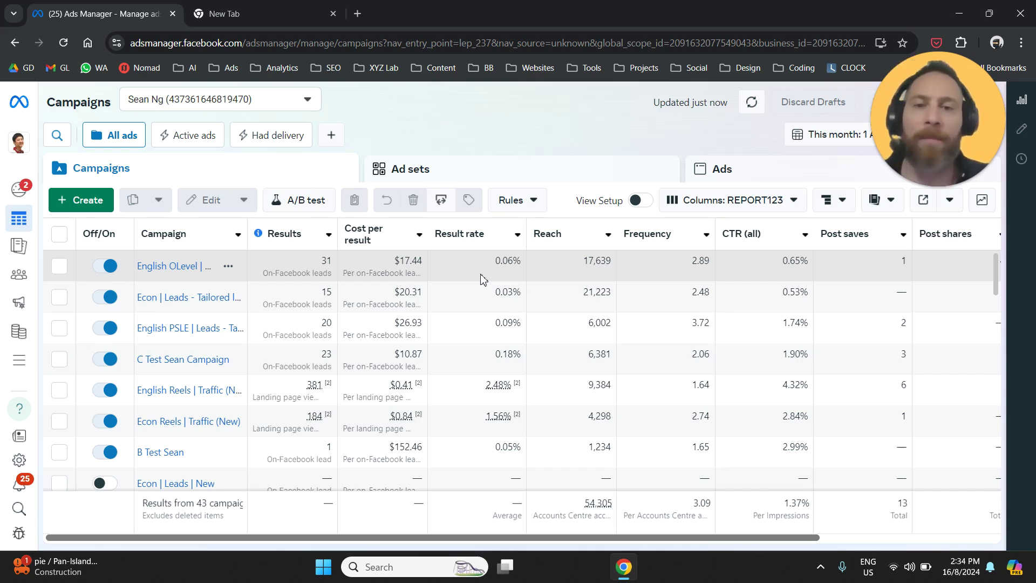
{"action": "left_click", "coordinate": [756, 201]}
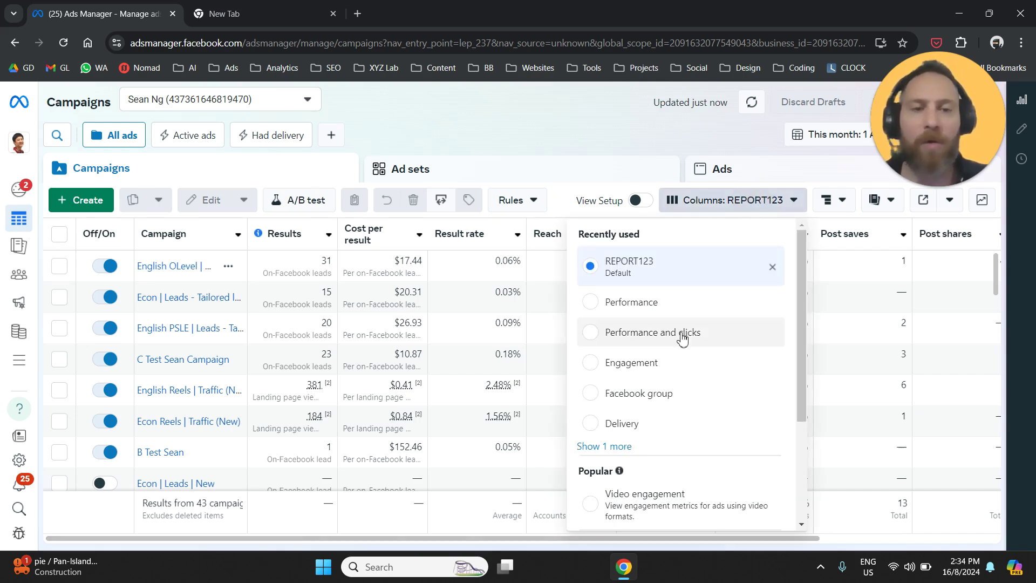
{"action": "scroll", "coordinate": [691, 324], "scroll_direction": "down", "scroll_amount": 3}
{"action": "scroll", "coordinate": [677, 373], "scroll_direction": "down", "scroll_amount": 1}
{"action": "left_click", "coordinate": [715, 503]}
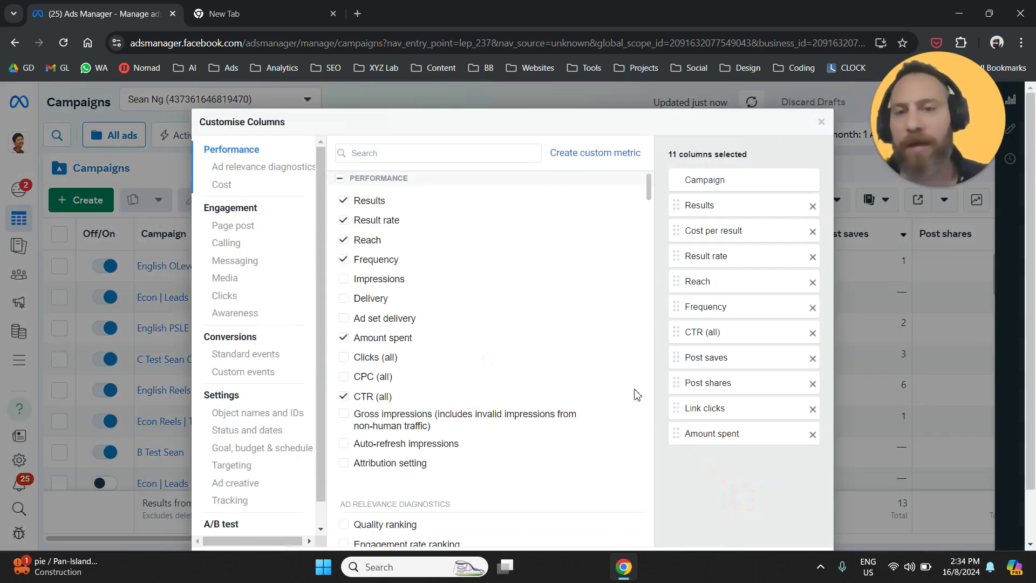
{"action": "left_click", "coordinate": [436, 157]}
{"action": "scroll", "coordinate": [267, 248], "scroll_direction": "down", "scroll_amount": 1}
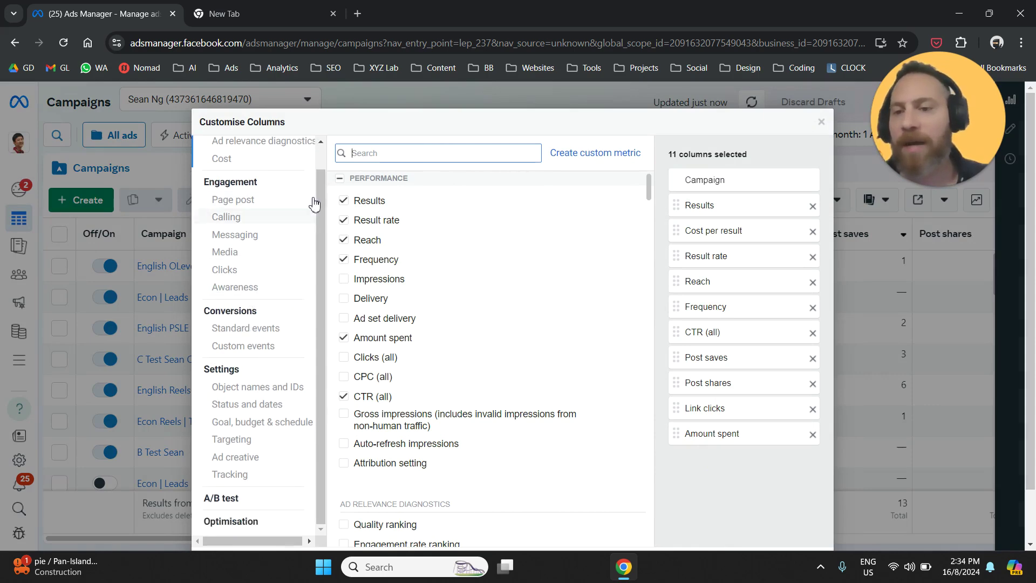
{"action": "scroll", "coordinate": [277, 372], "scroll_direction": "up", "scroll_amount": 1}
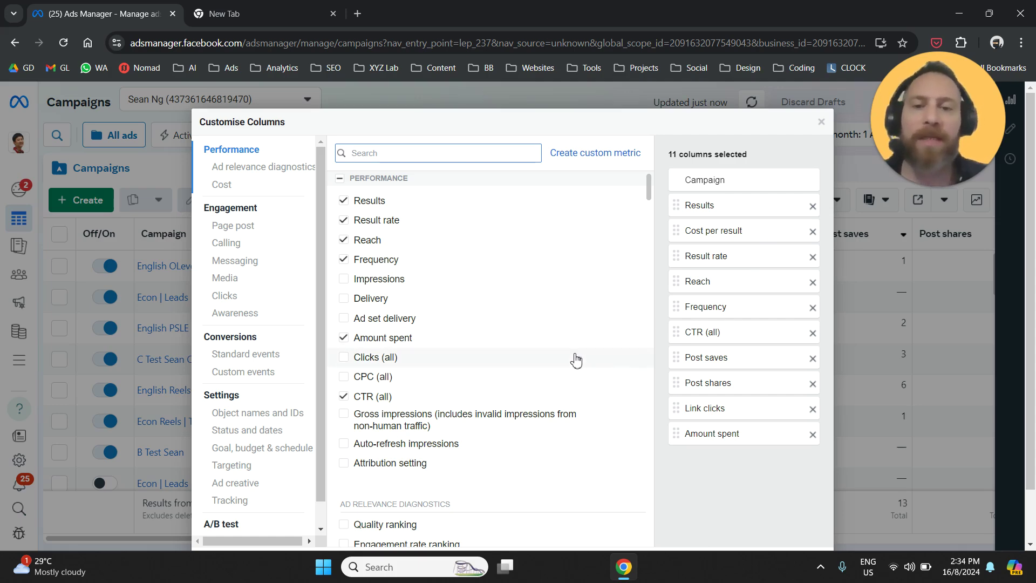
{"action": "scroll", "coordinate": [576, 358], "scroll_direction": "down", "scroll_amount": 3}
{"action": "scroll", "coordinate": [718, 378], "scroll_direction": "down", "scroll_amount": 1}
{"action": "left_click", "coordinate": [238, 506]}
Step: Apply the columns, then switch the campaigns table to the Performance preset
{"action": "left_click", "coordinate": [760, 506]}
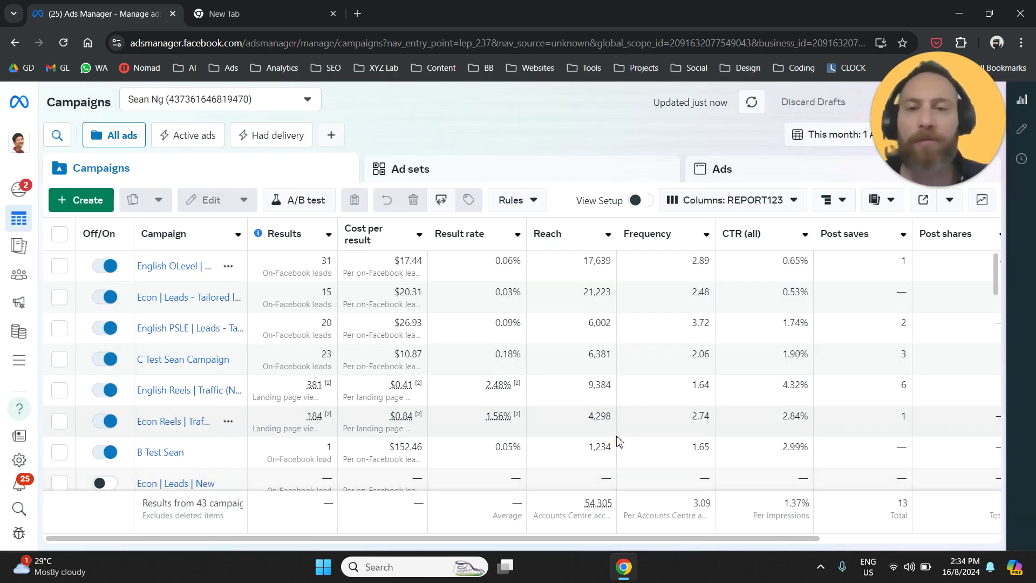
{"action": "left_click", "coordinate": [734, 203]}
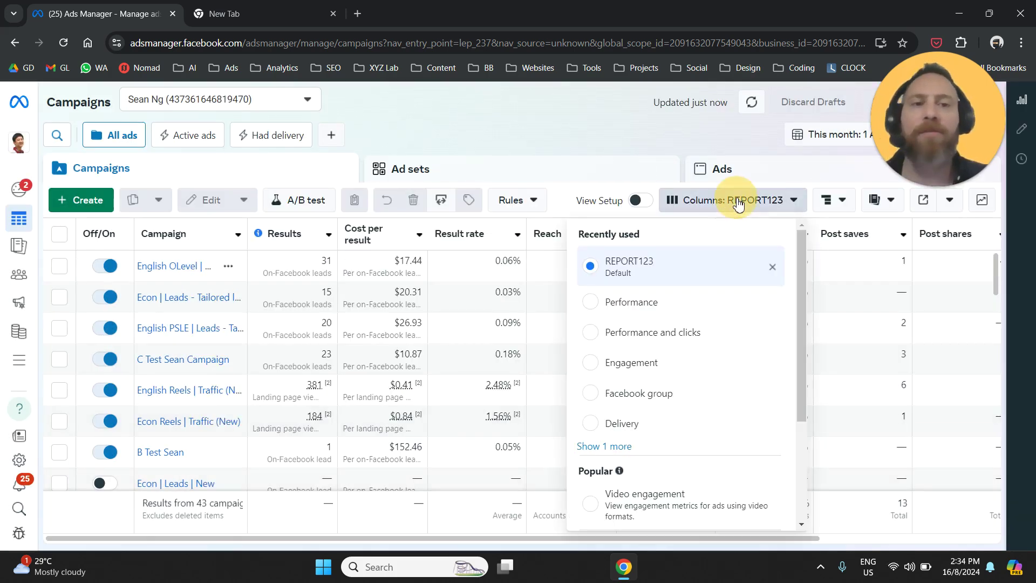
{"action": "left_click", "coordinate": [642, 304]}
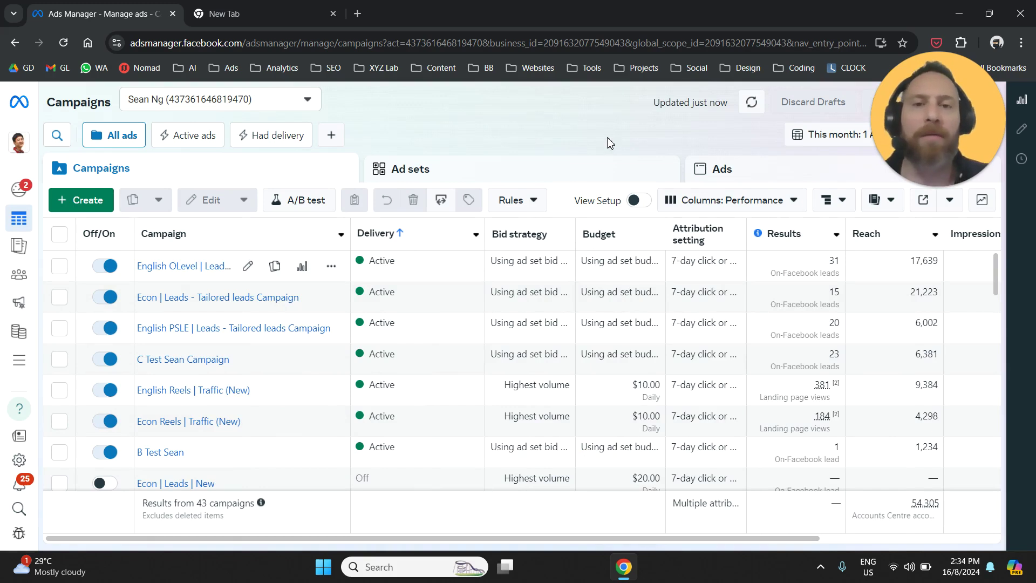
Step: View the metrics included in the REPORT123 preset from the presets list
{"action": "left_click", "coordinate": [743, 209]}
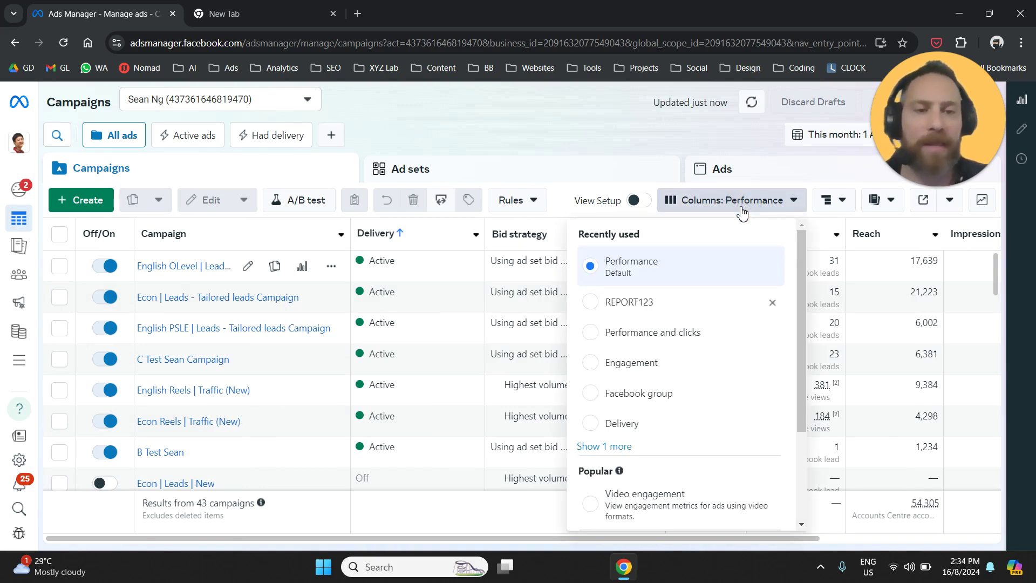
{"action": "left_click", "coordinate": [600, 312]}
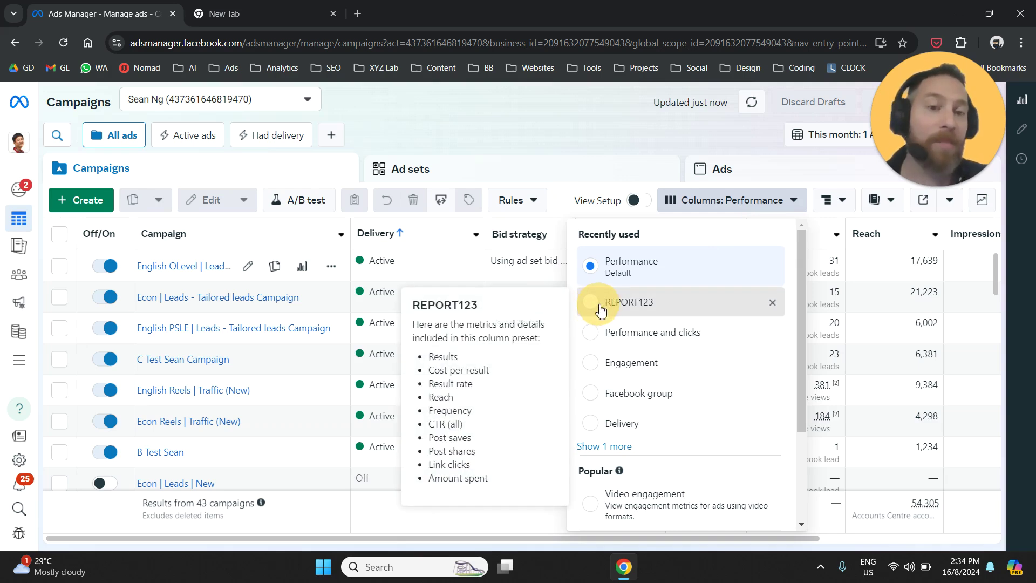
{"action": "left_click_drag", "start_coordinate": [605, 261], "coordinate": [654, 242]}
{"action": "right_click", "coordinate": [656, 239]}
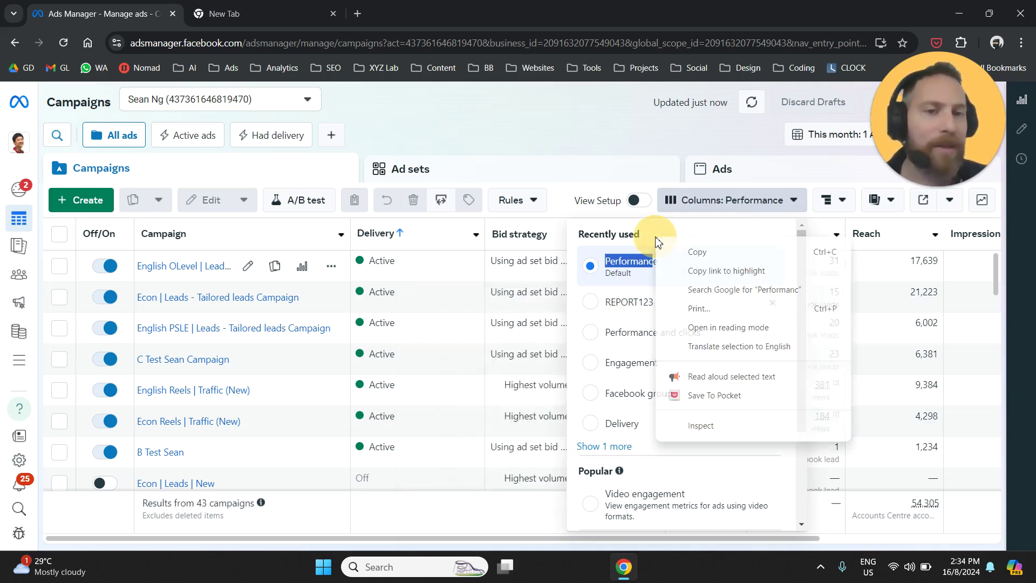
{"action": "left_click", "coordinate": [629, 444]}
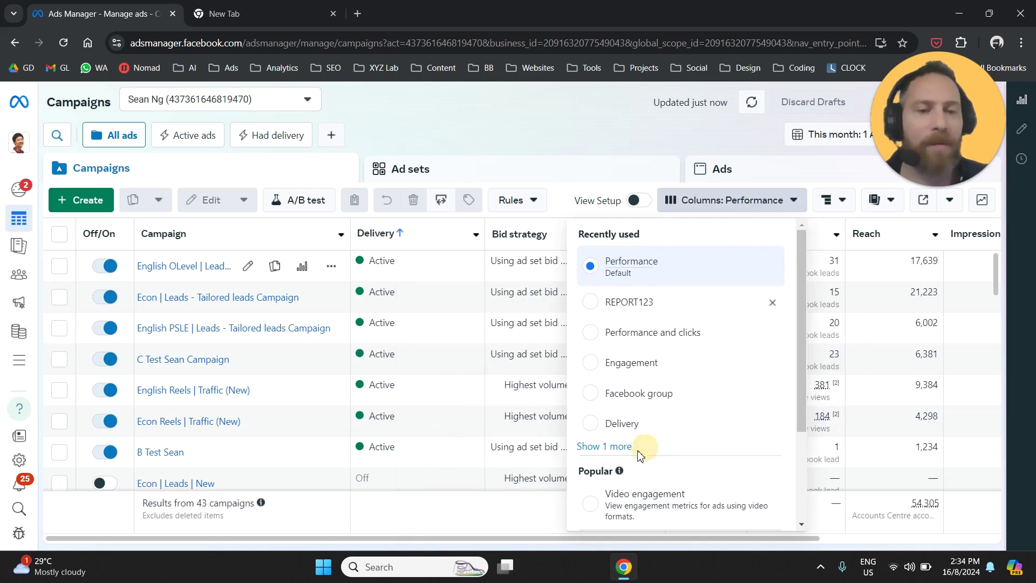
Step: Reveal the one hidden preset and inspect the metrics of the REPORT and REPORT123 presets
{"action": "left_click", "coordinate": [621, 447]}
{"action": "scroll", "coordinate": [674, 411], "scroll_direction": "down", "scroll_amount": 3}
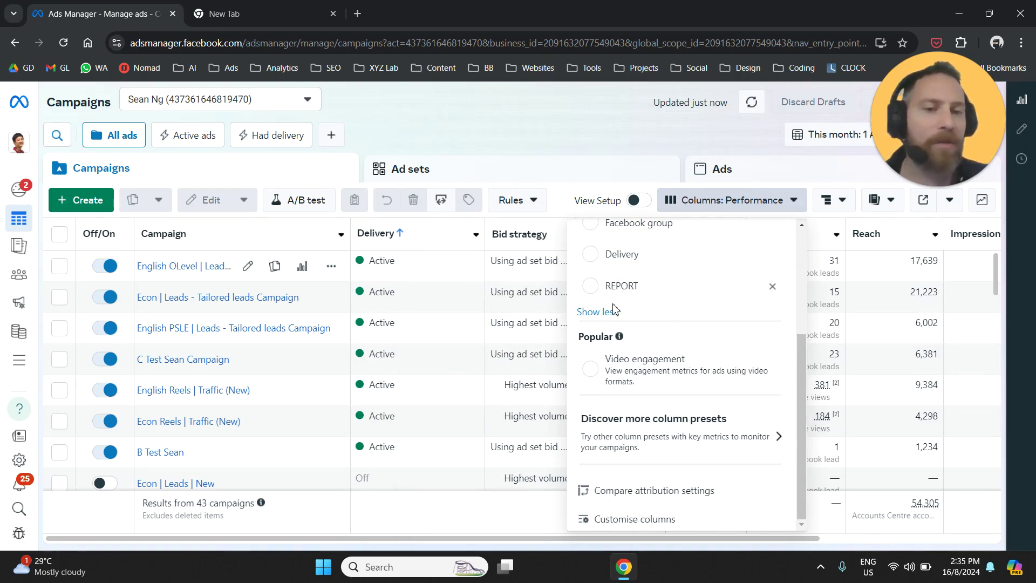
{"action": "mouse_move", "coordinate": [664, 302]}
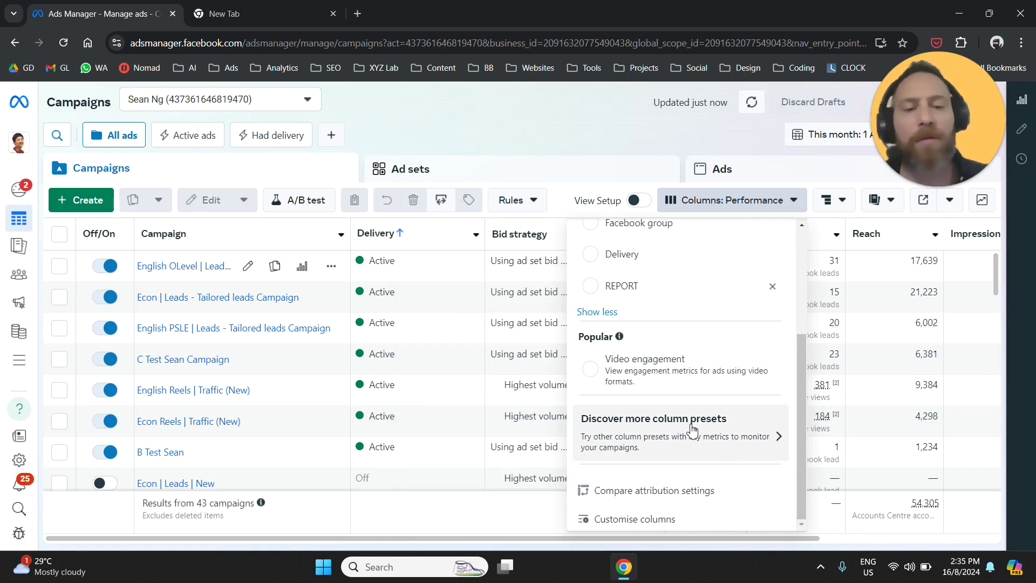
{"action": "scroll", "coordinate": [693, 432], "scroll_direction": "up", "scroll_amount": 3}
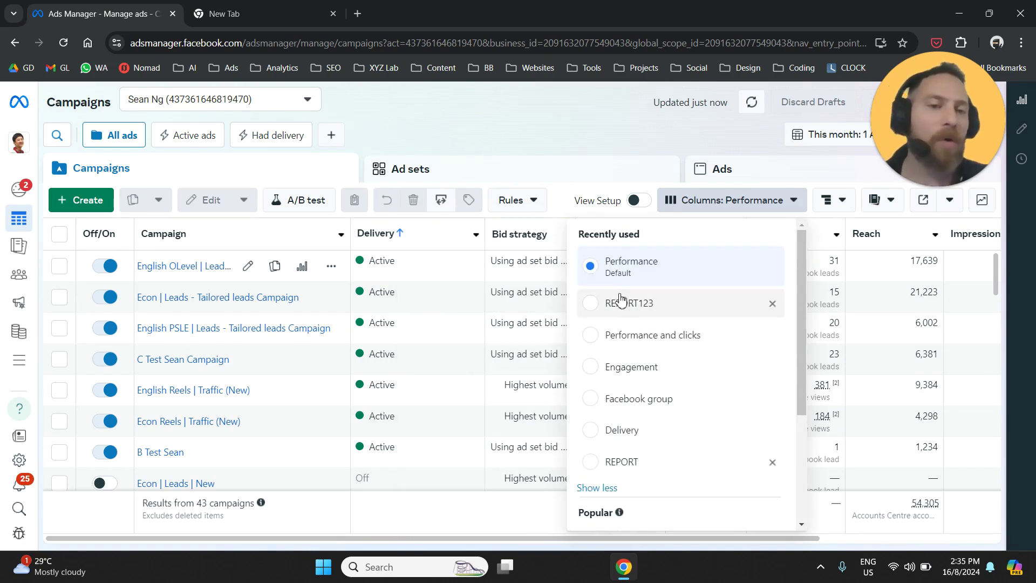
{"action": "mouse_move", "coordinate": [619, 289]}
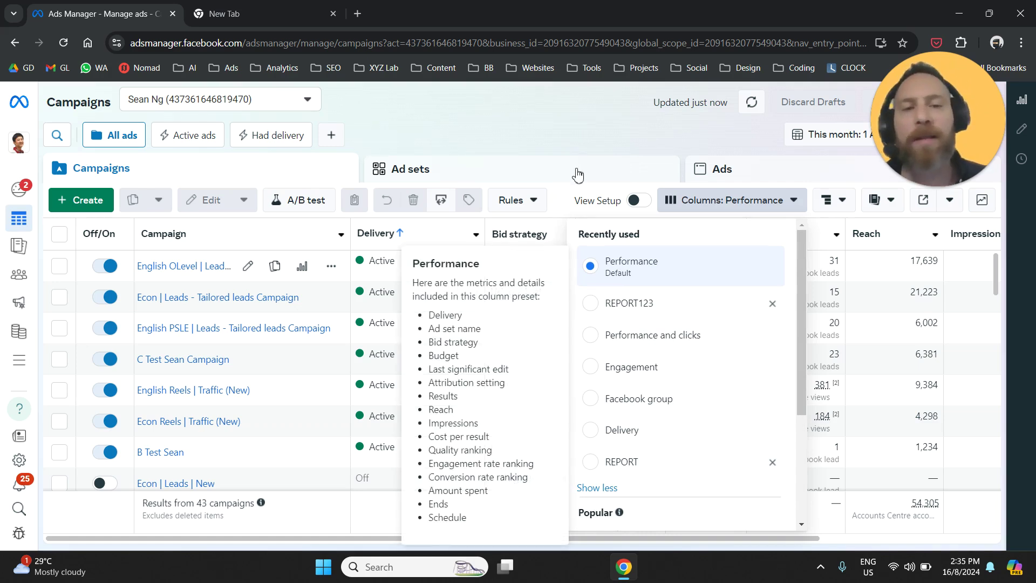